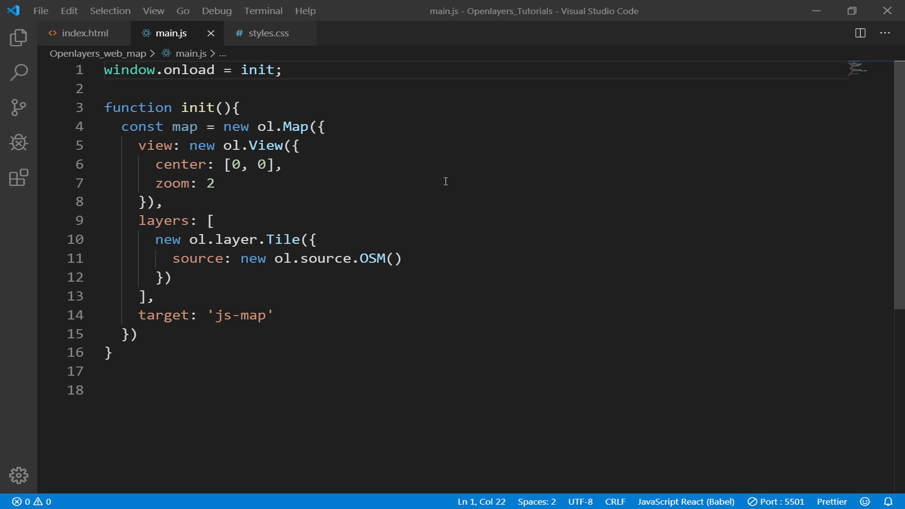
# Review the ol.View block in main.js, highlighting center [0, 0] and the zoom 2 line
pyautogui.moveTo(137, 145); pyautogui.dragTo(164, 202)
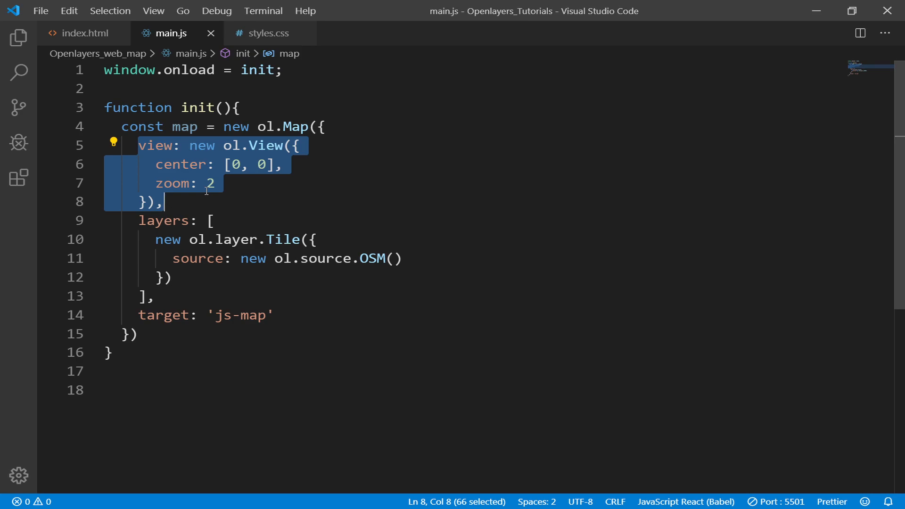
pyautogui.click(203, 166)
pyautogui.doubleClick(202, 166)
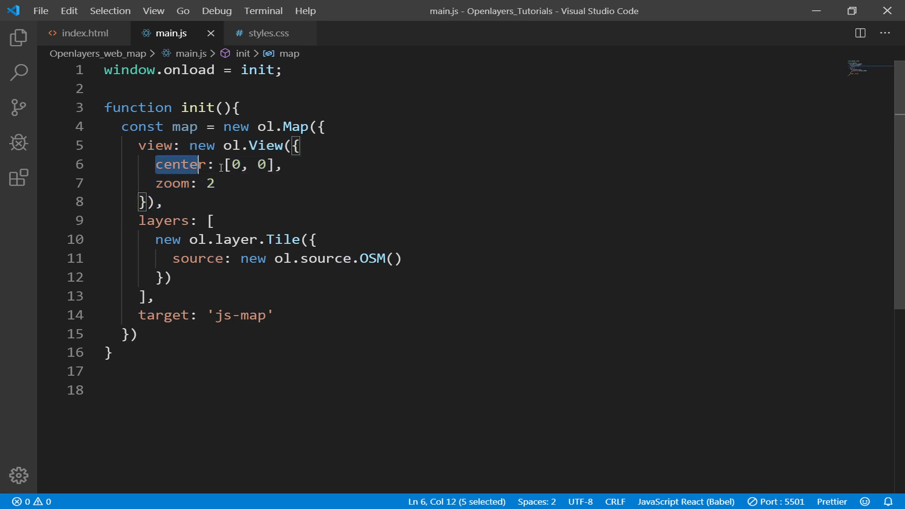
pyautogui.moveTo(202, 165)
pyautogui.mouseDown()
pyautogui.moveTo(286, 164)
pyautogui.moveTo(156, 166)
pyautogui.mouseUp()
pyautogui.click(290, 164)
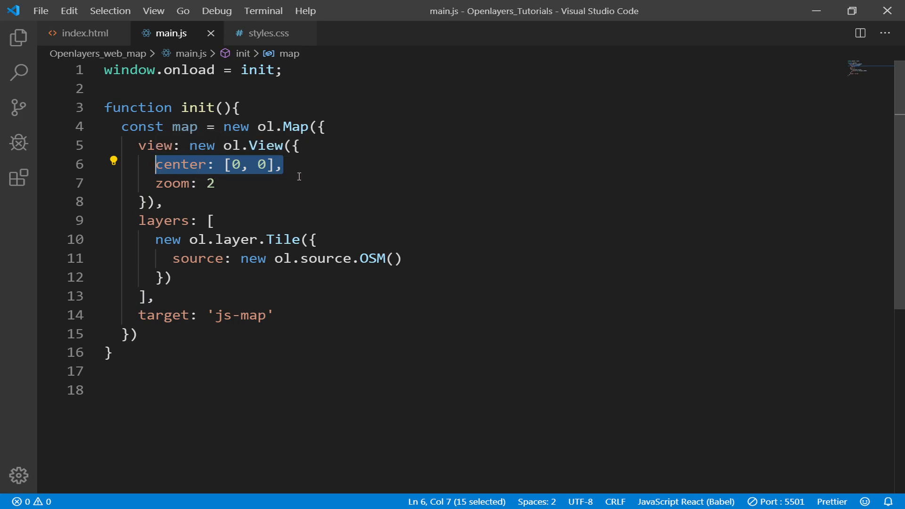
pyautogui.click(234, 183)
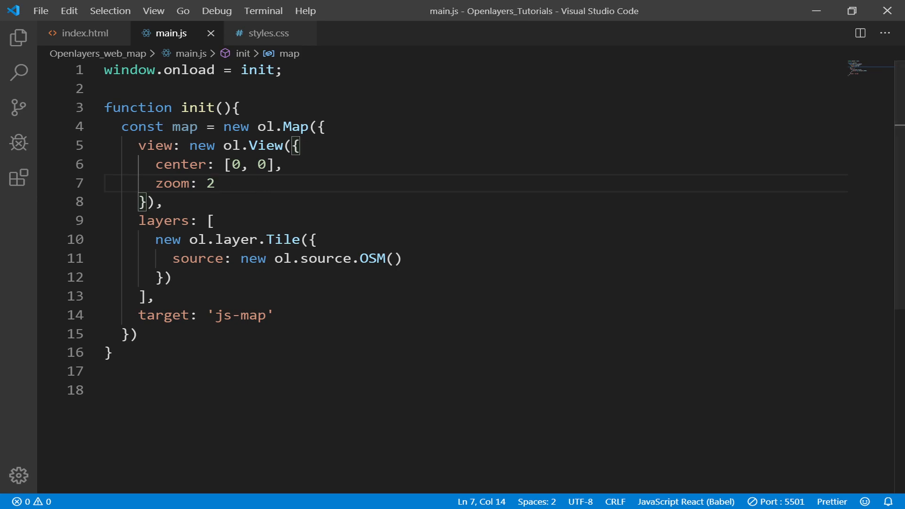
# Reload the map page, pan toward Peru in South America, then return to the editor
pyautogui.hotkey('alt', 'Tab')
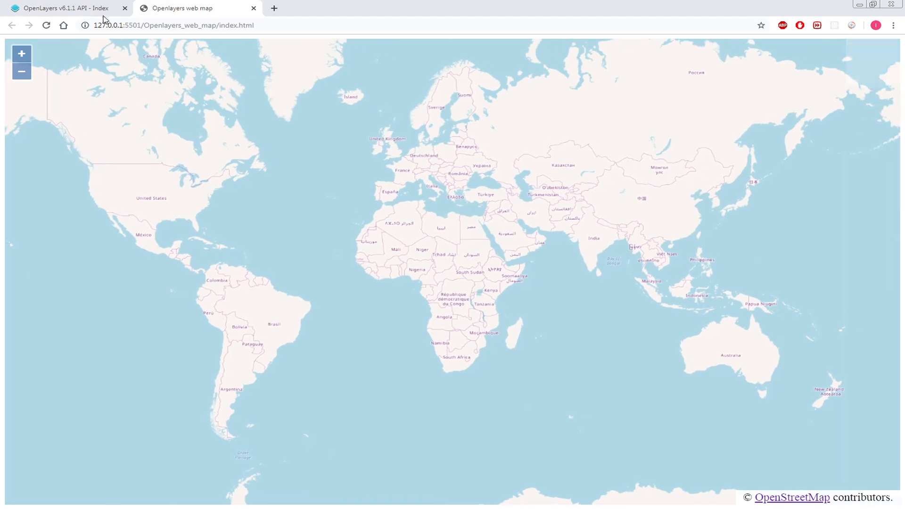
pyautogui.click(46, 24)
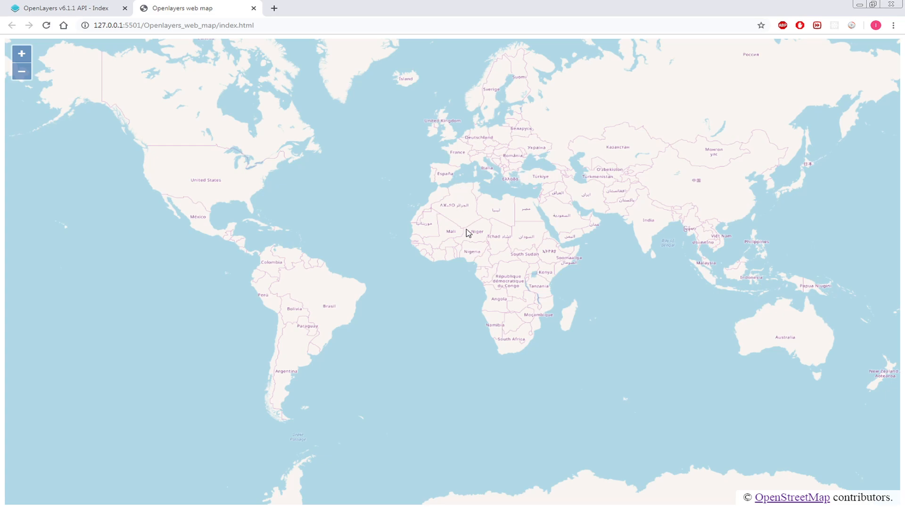
pyautogui.moveTo(398, 290); pyautogui.dragTo(489, 240)
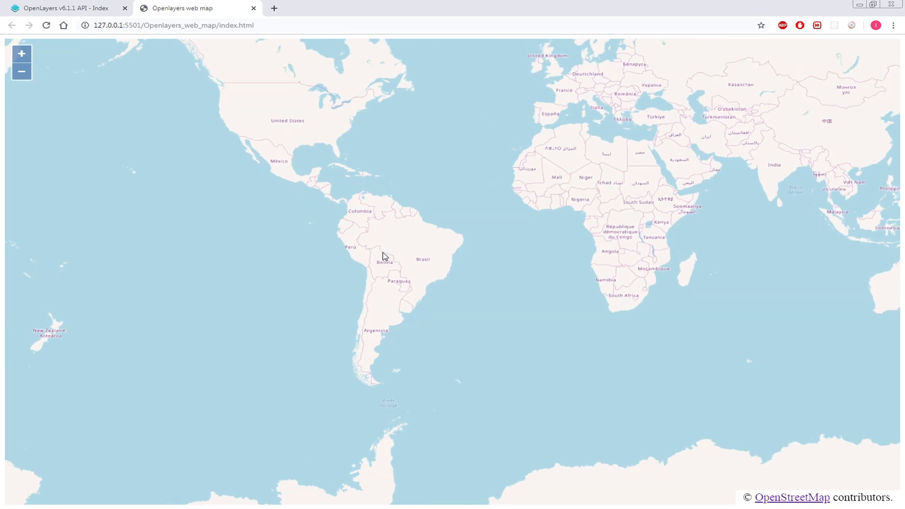
pyautogui.scroll(4, 384, 256)
pyautogui.scroll(-2, 384, 256)
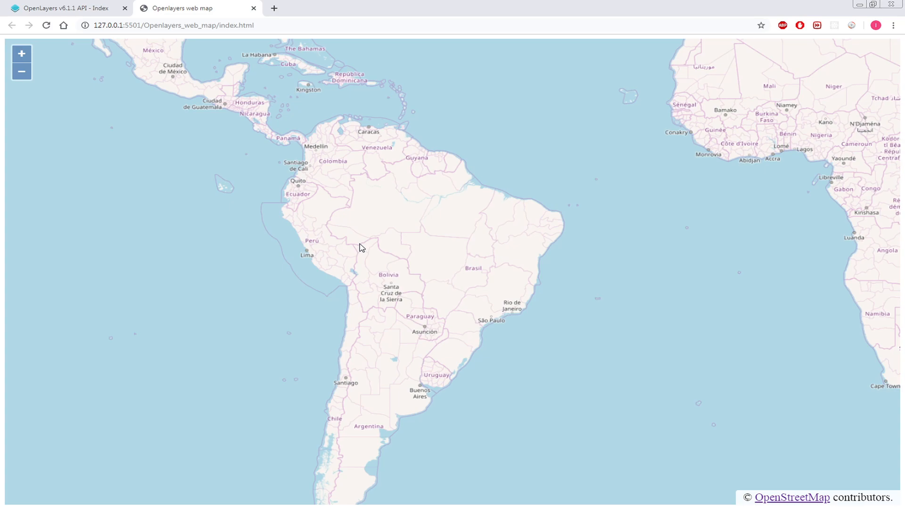
pyautogui.moveTo(326, 250); pyautogui.dragTo(359, 256)
pyautogui.scroll(1, 358, 256)
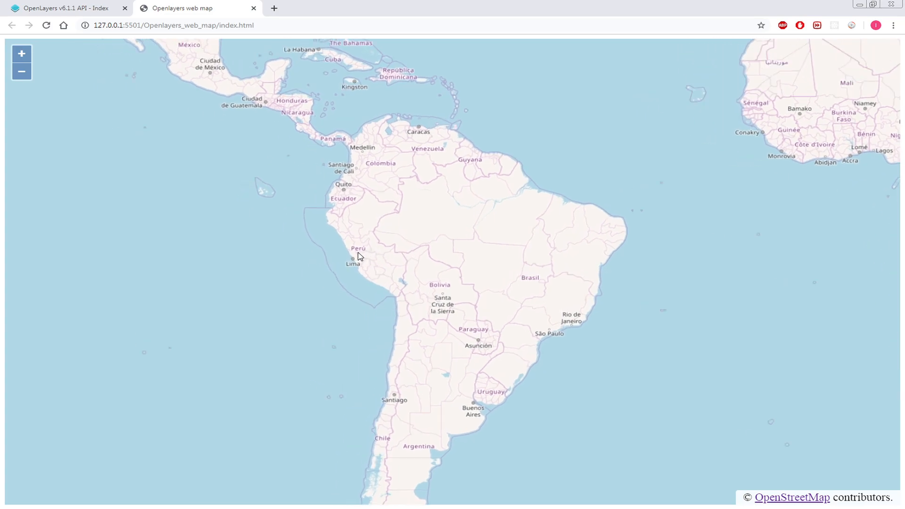
pyautogui.scroll(2, 358, 255)
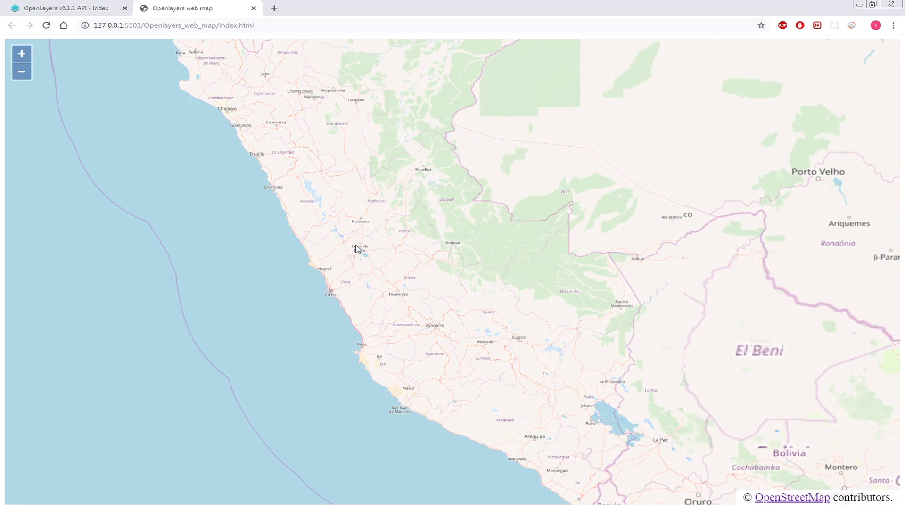
pyautogui.scroll(-2, 358, 239)
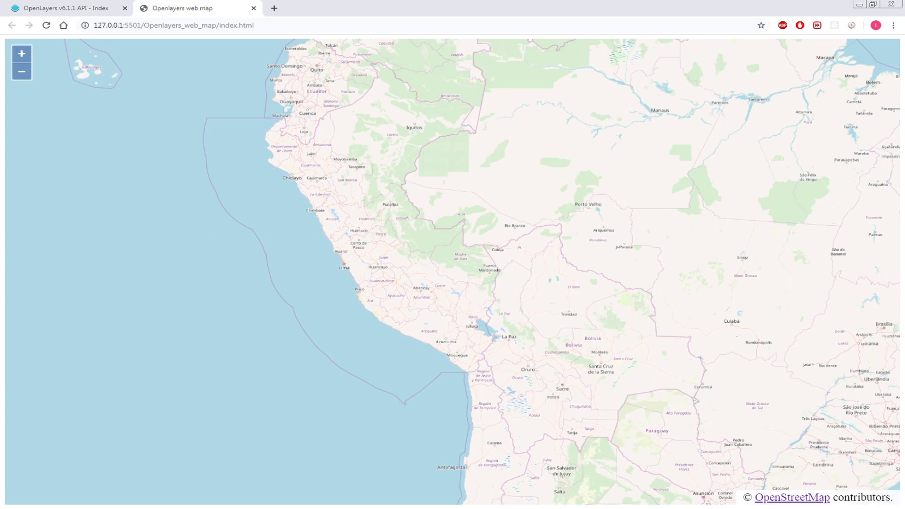
pyautogui.hotkey('alt', 'Tab')
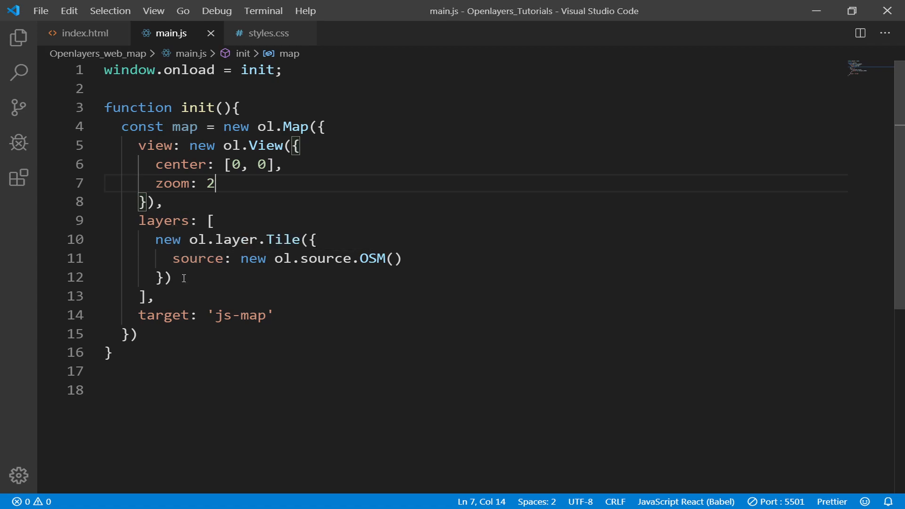
# Below the map definition add map.on('click', function(e) { }) with an empty handler body
pyautogui.click(150, 337)
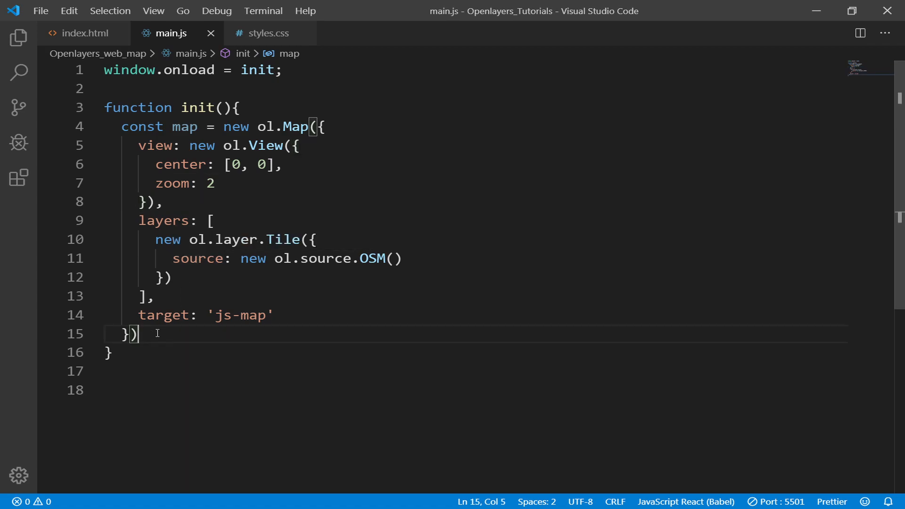
pyautogui.press('Return')
pyautogui.press('Return')
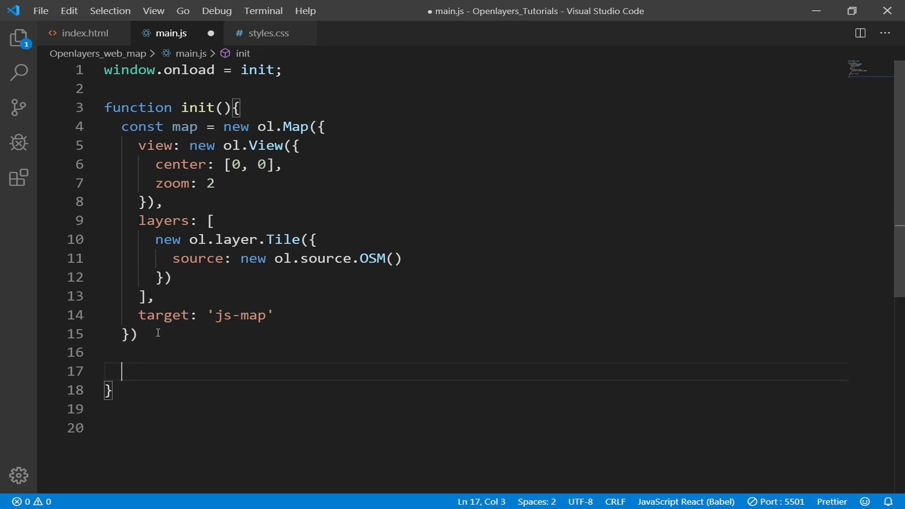
pyautogui.doubleClick(184, 127)
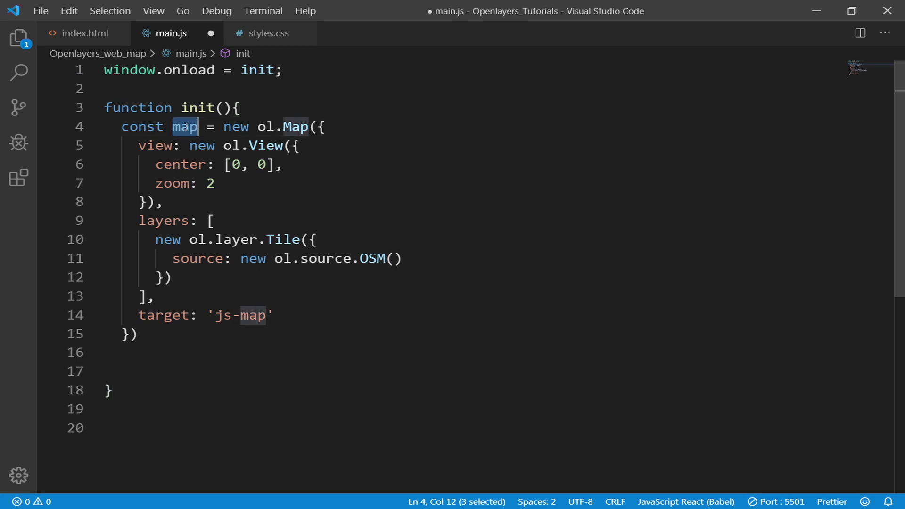
pyautogui.click(141, 371)
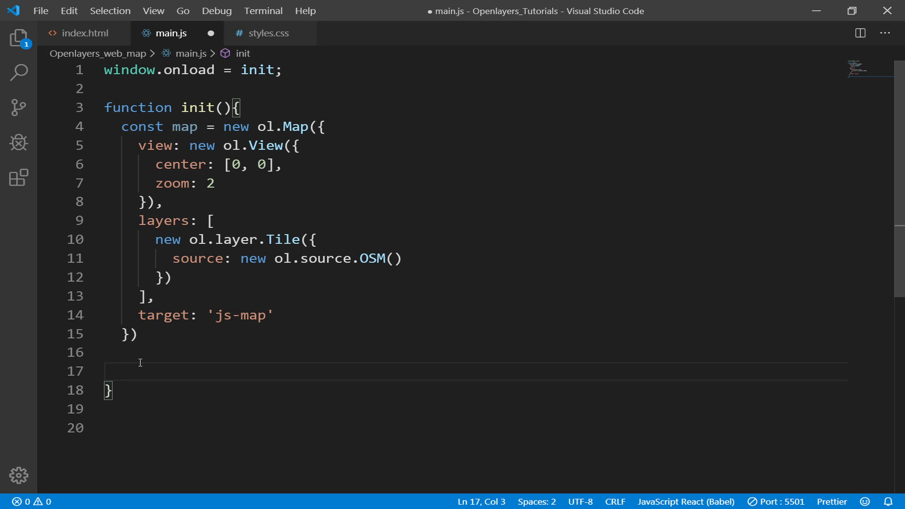
pyautogui.write('map.')
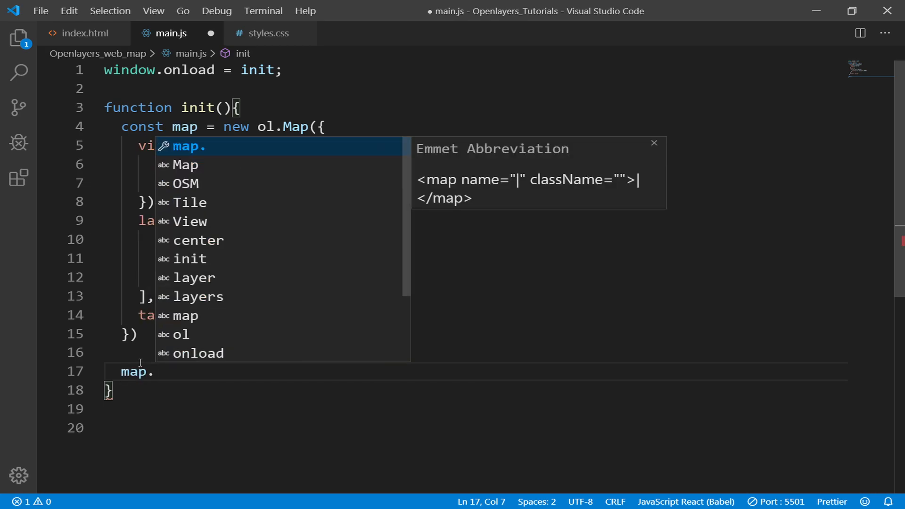
pyautogui.write("on('")
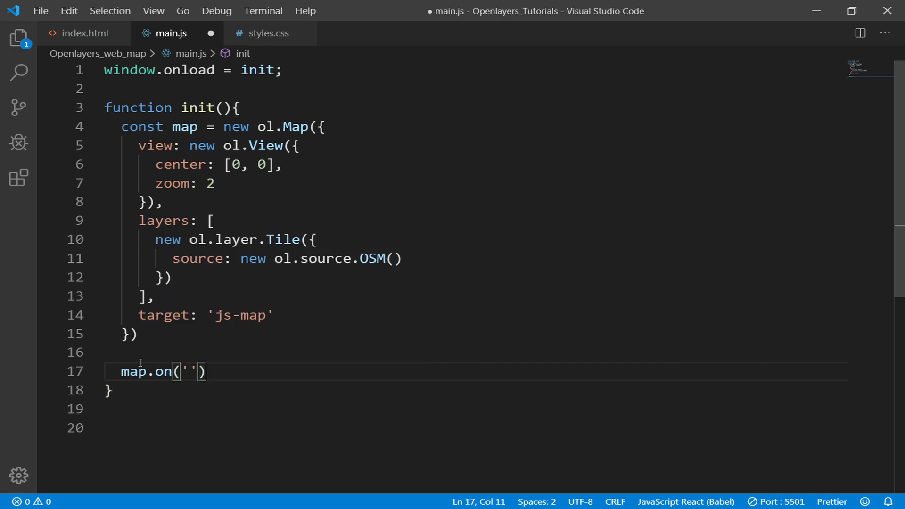
pyautogui.write('click')
pyautogui.press('Right')
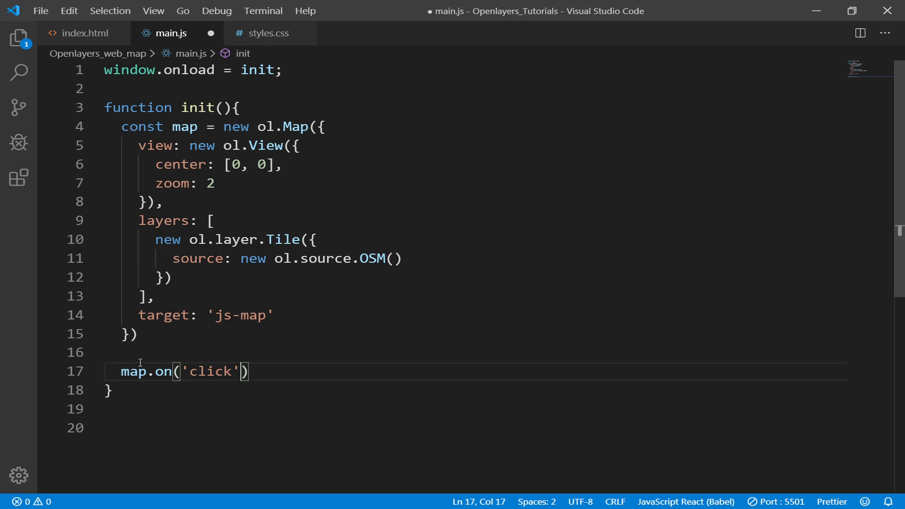
pyautogui.write(', func')
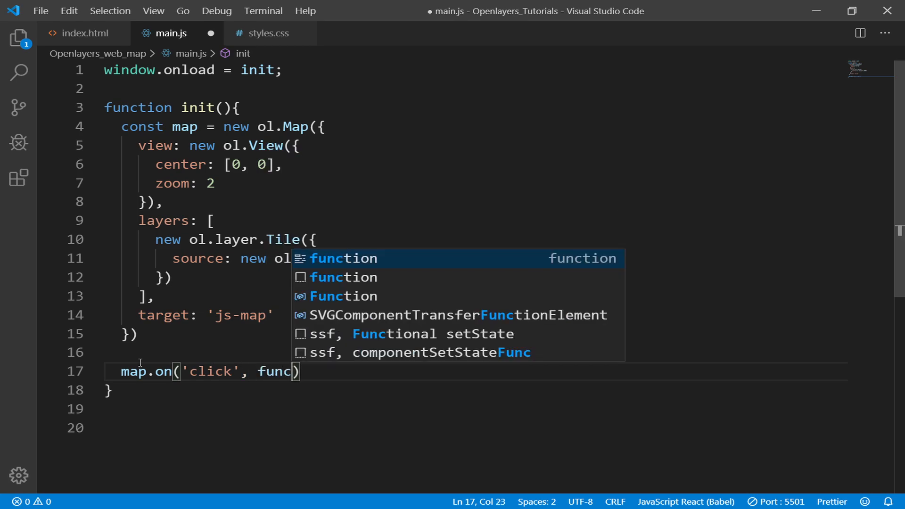
pyautogui.write('tion(')
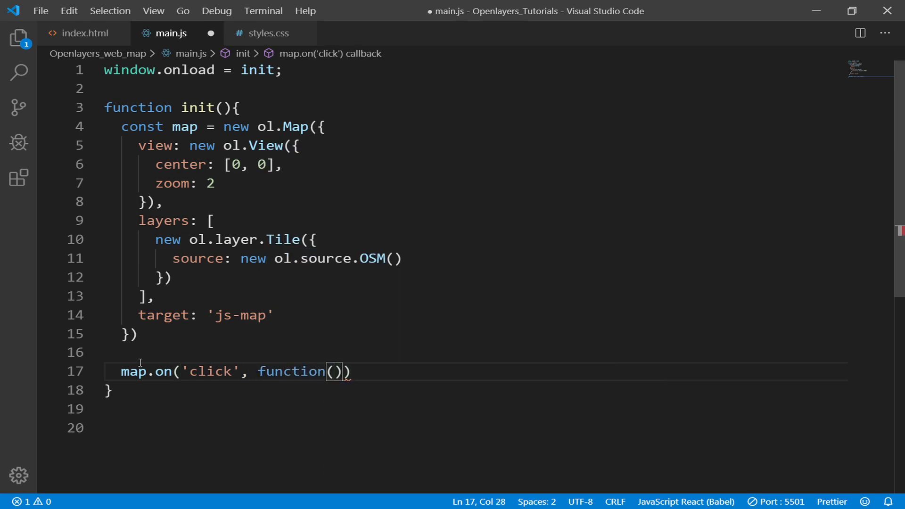
pyautogui.write('e')
pyautogui.press('Right')
pyautogui.write('{')
pyautogui.press('Return')
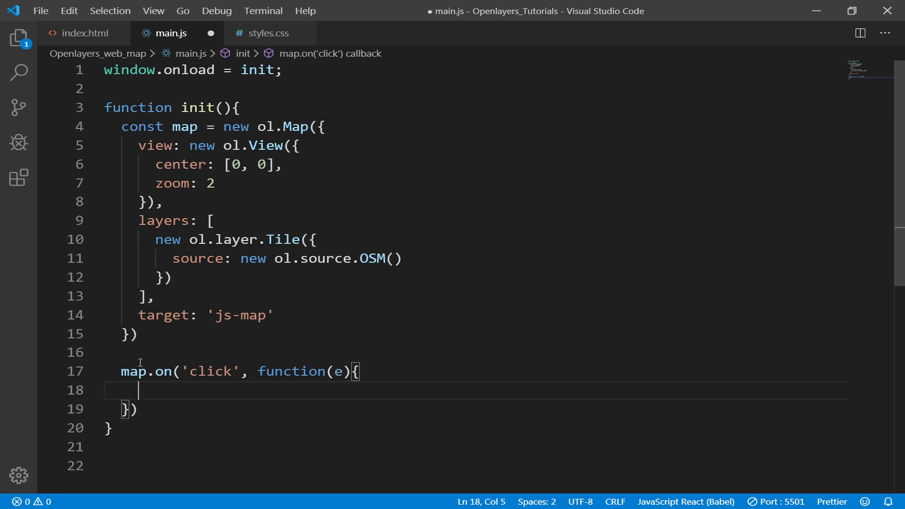
# Fill the handler body with console.log(e), save main.js, and review the e parameter
pyautogui.moveTo(259, 370); pyautogui.dragTo(359, 372)
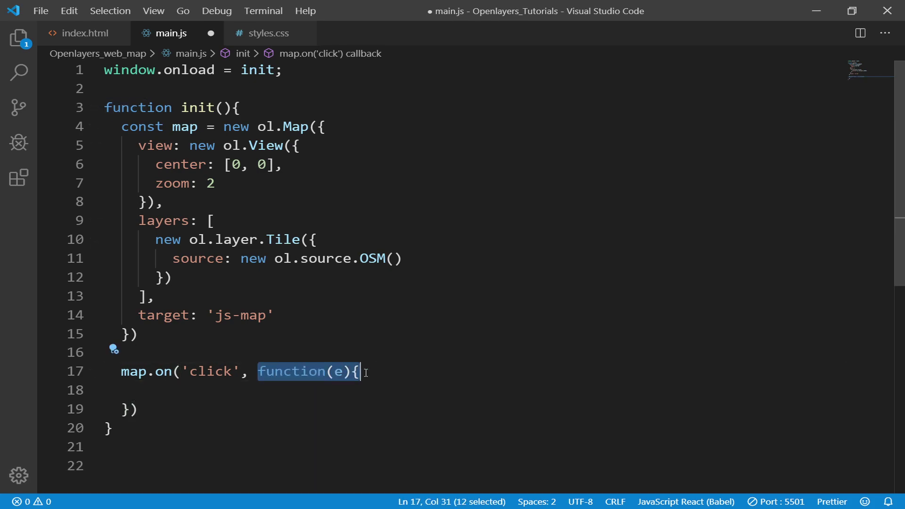
pyautogui.click(195, 391)
pyautogui.click(338, 371)
pyautogui.doubleClick(338, 371)
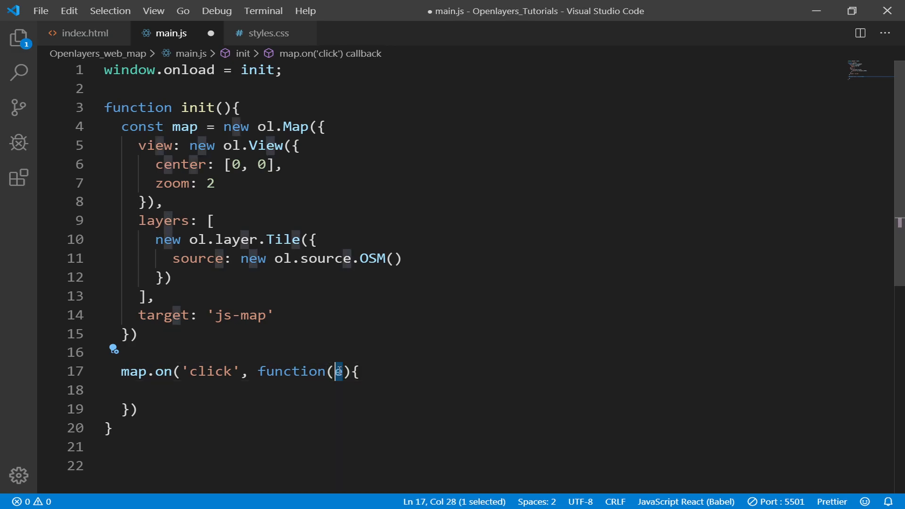
pyautogui.click(172, 390)
pyautogui.write('consol')
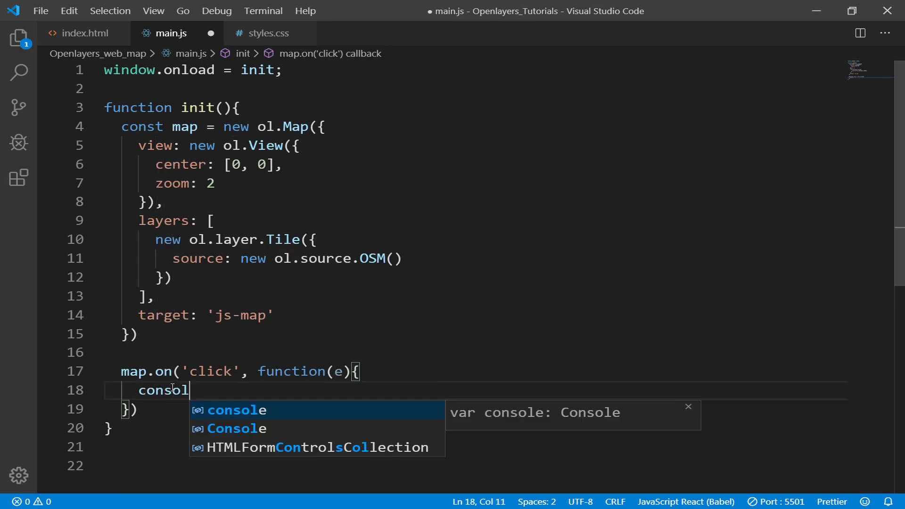
pyautogui.write('e.log(e')
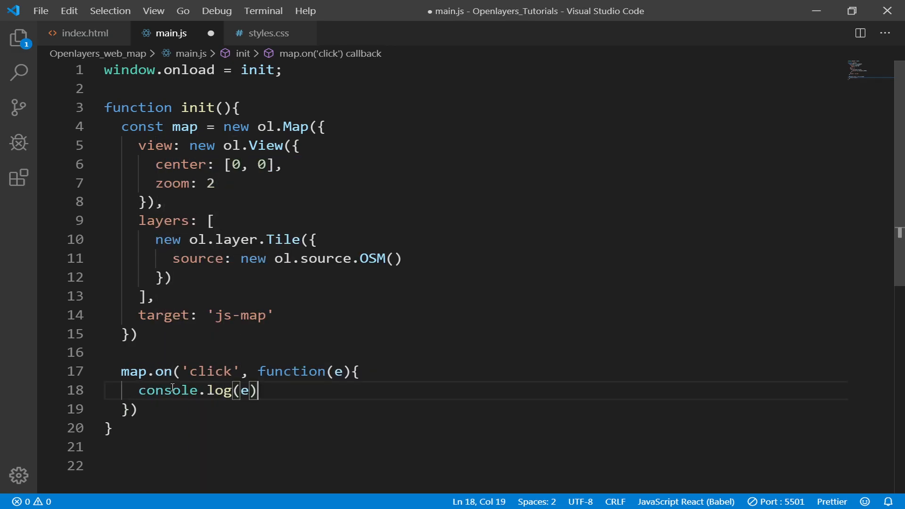
pyautogui.write(');')
pyautogui.hotkey('ctrl', 's')
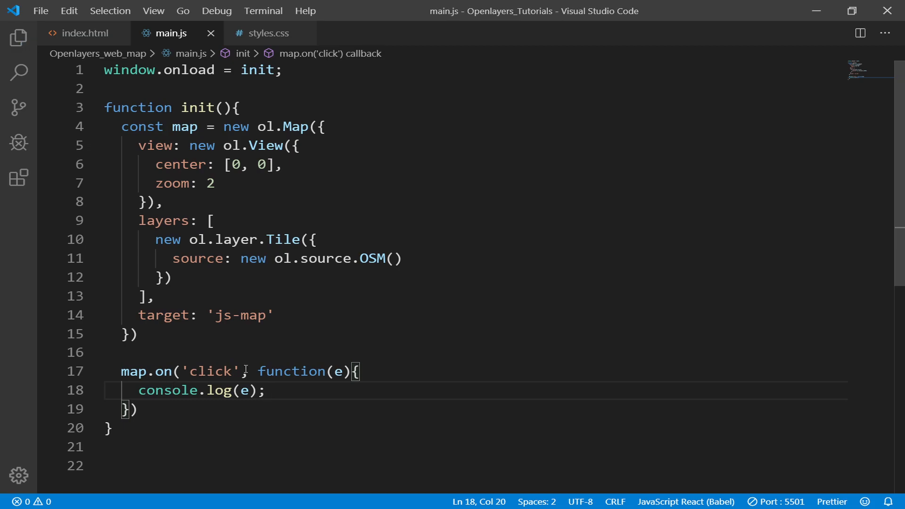
pyautogui.doubleClick(212, 371)
pyautogui.doubleClick(245, 390)
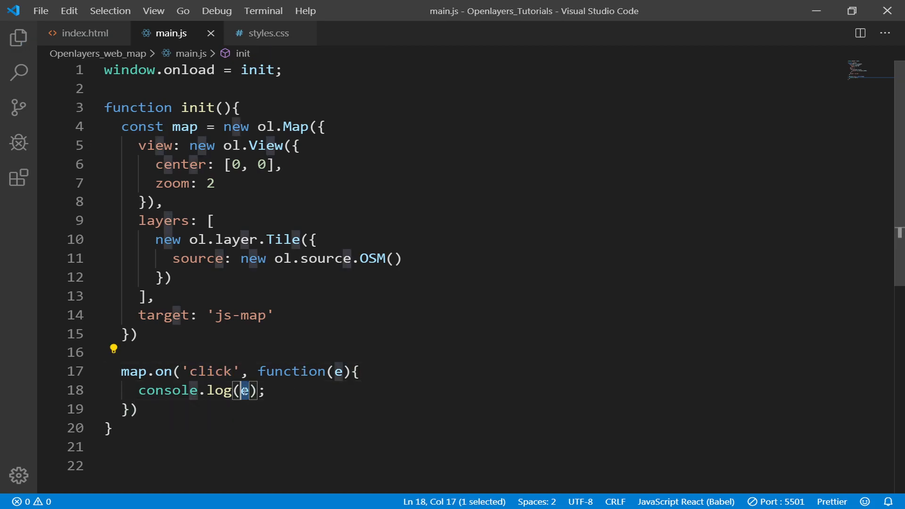
pyautogui.doubleClick(338, 371)
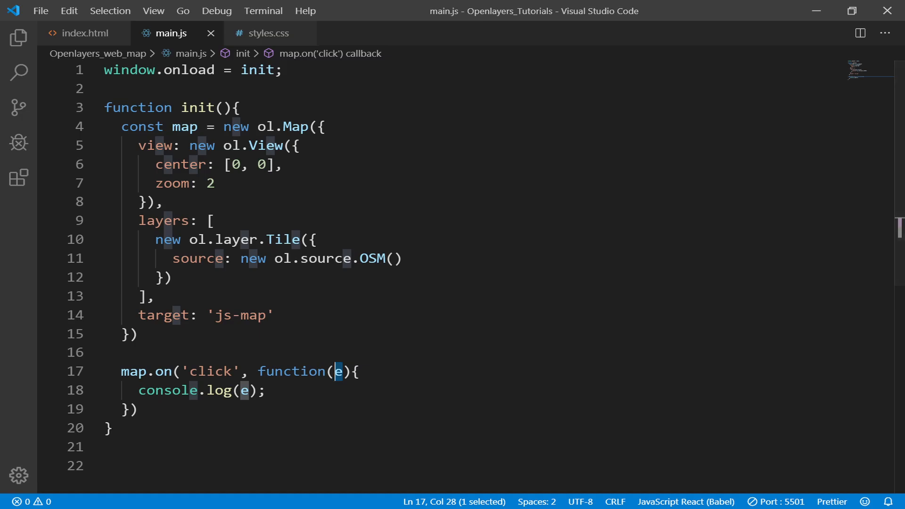
pyautogui.hotkey('alt', 'Tab')
# Open the developer console via Inspect, click the map twice, and expand a logged click event
pyautogui.rightClick(493, 121)
pyautogui.click(539, 280)
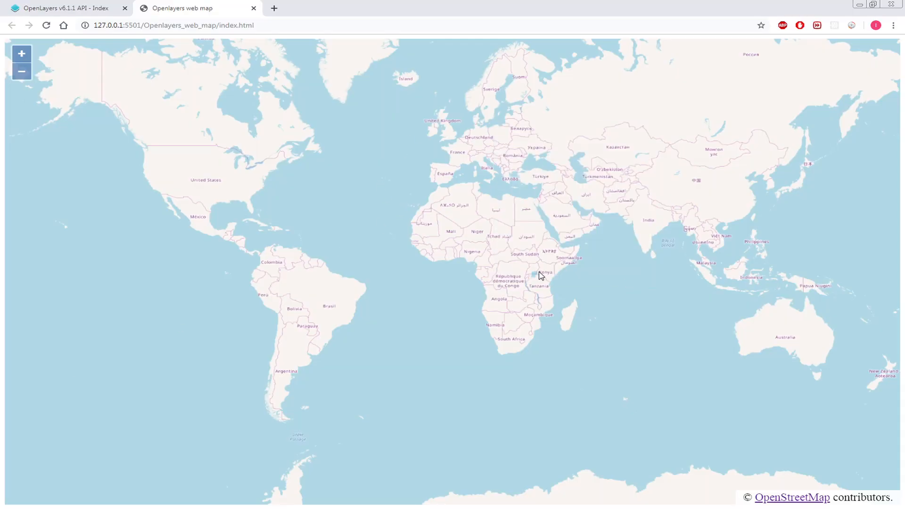
pyautogui.click(562, 40)
pyautogui.moveTo(460, 153); pyautogui.dragTo(633, 158)
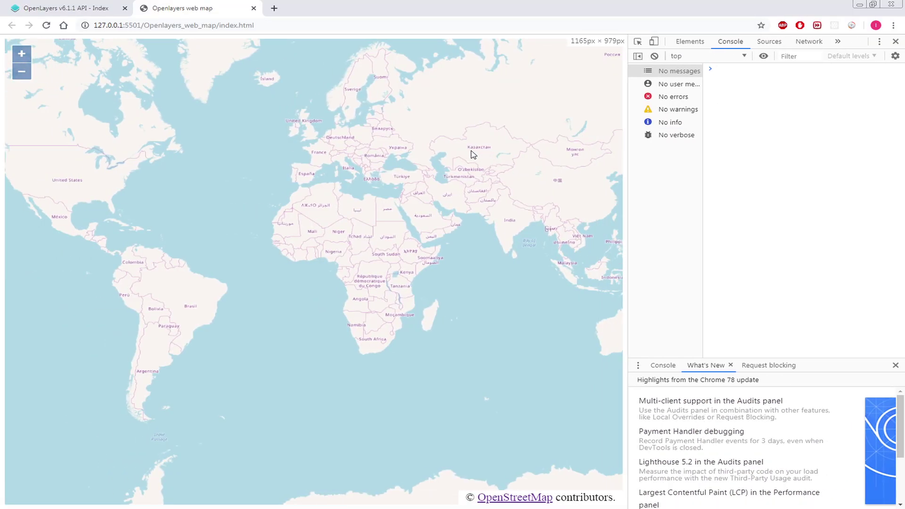
pyautogui.click(454, 125)
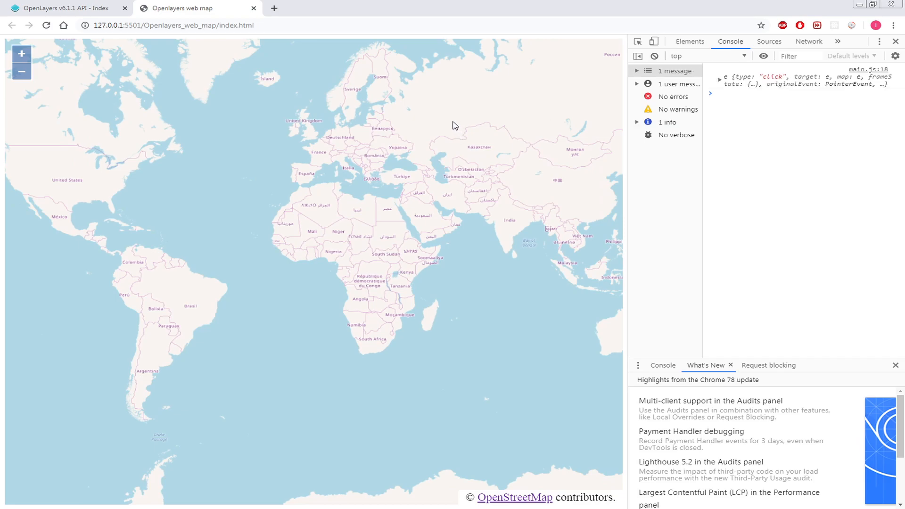
pyautogui.click(472, 117)
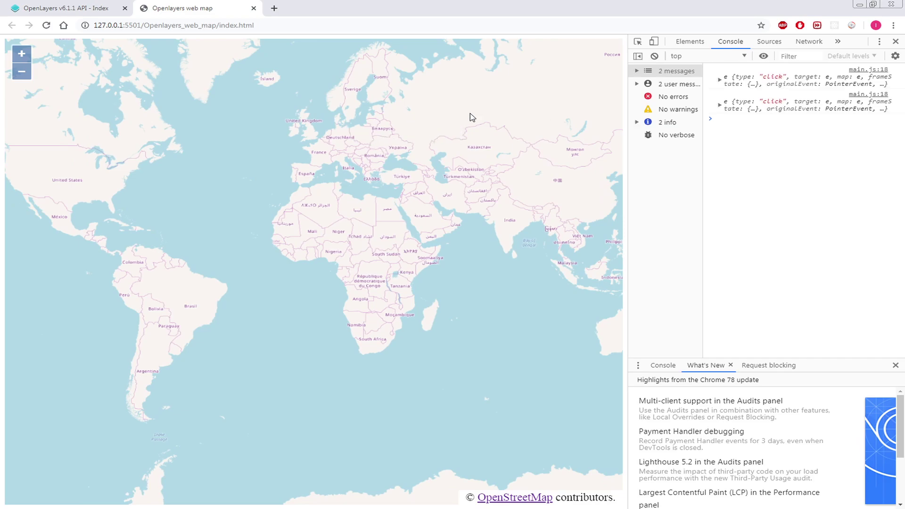
pyautogui.click(720, 106)
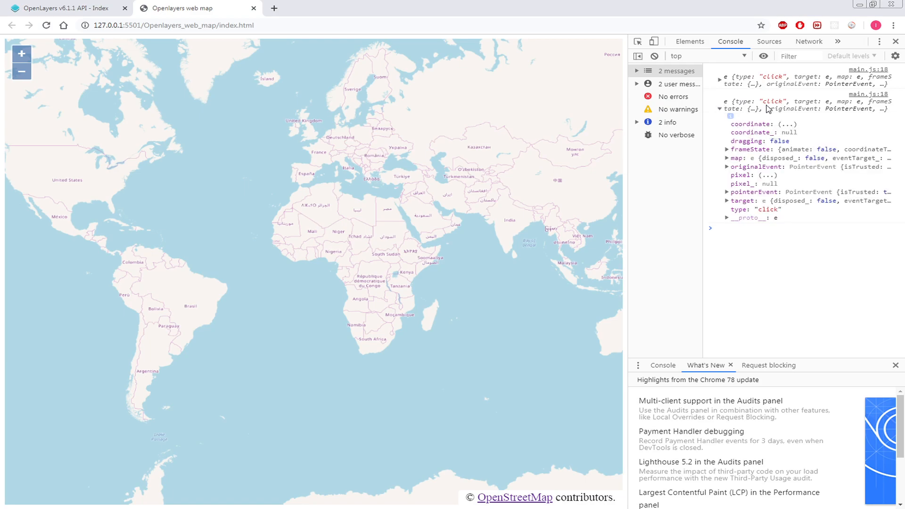
pyautogui.moveTo(629, 127); pyautogui.dragTo(549, 127)
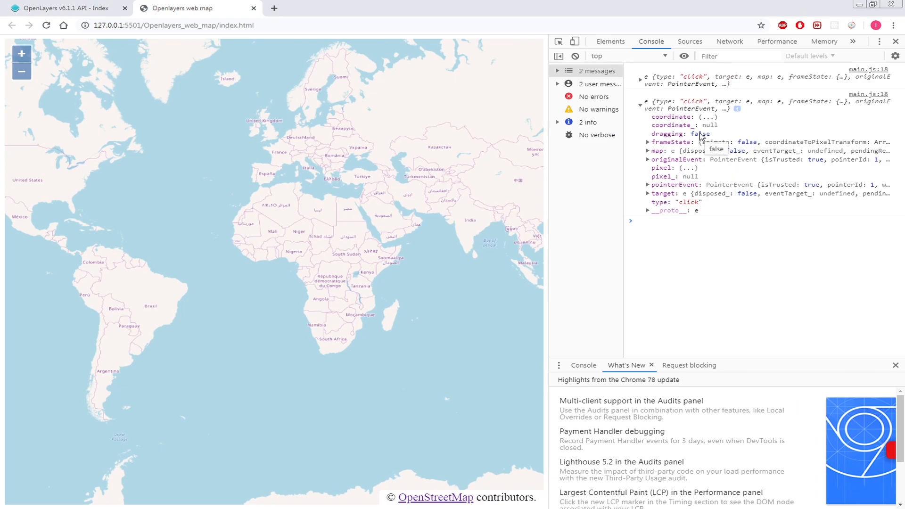
# Expand the event's coordinate array and examine its two numbers
pyautogui.click(707, 117)
pyautogui.click(650, 117)
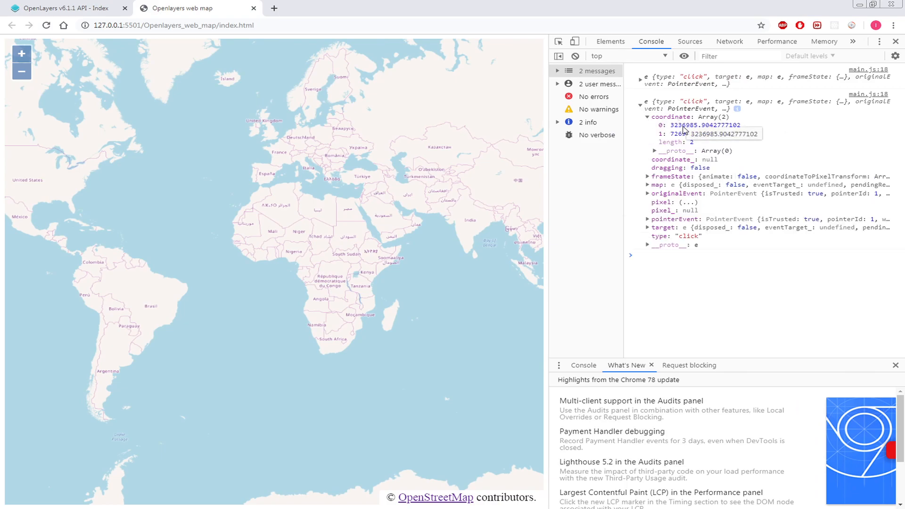
pyautogui.doubleClick(671, 117)
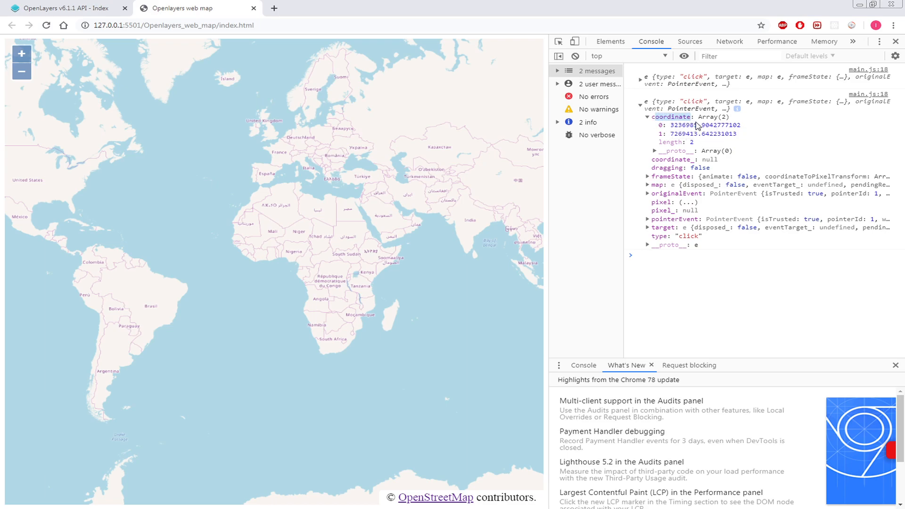
pyautogui.click(674, 128)
pyautogui.moveTo(671, 134); pyautogui.dragTo(718, 134)
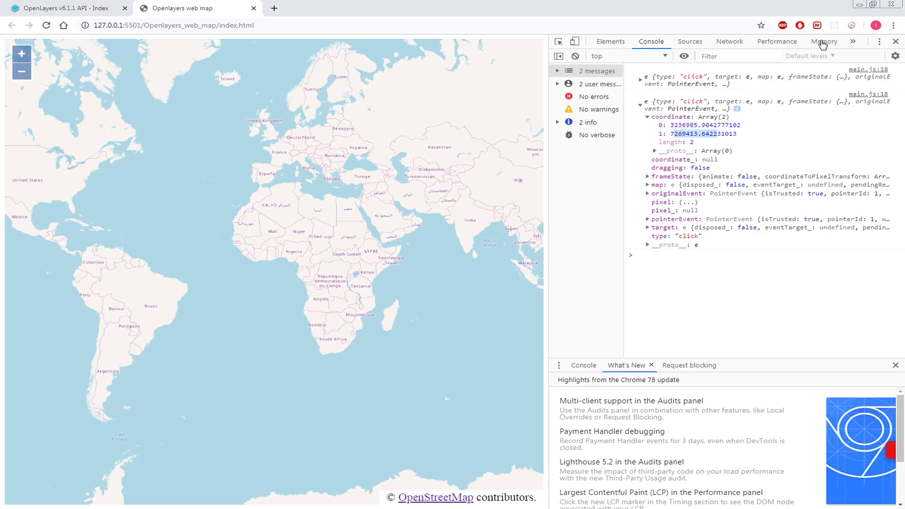
# Change the handler to console.log(e.coordinate), save main.js, and reload the map
pyautogui.click(861, 5)
pyautogui.click(248, 390)
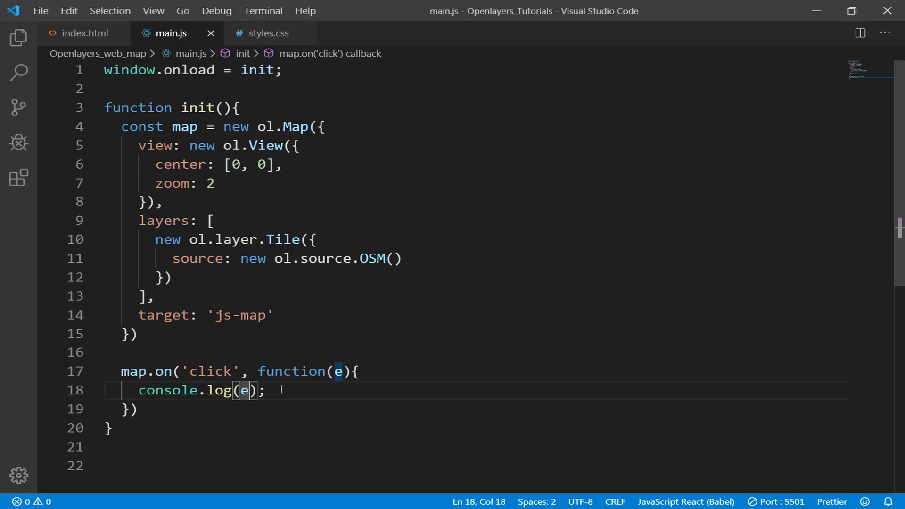
pyautogui.write('.coordinate')
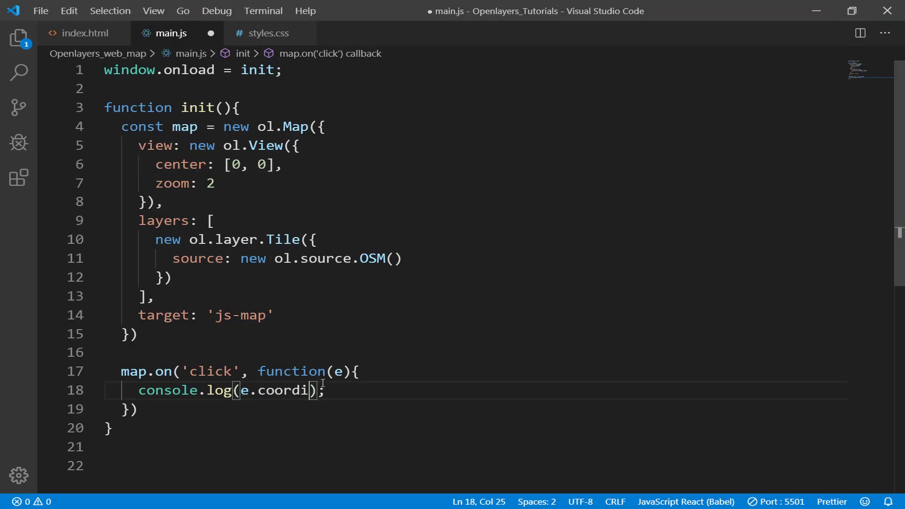
pyautogui.hotkey('ctrl', 's')
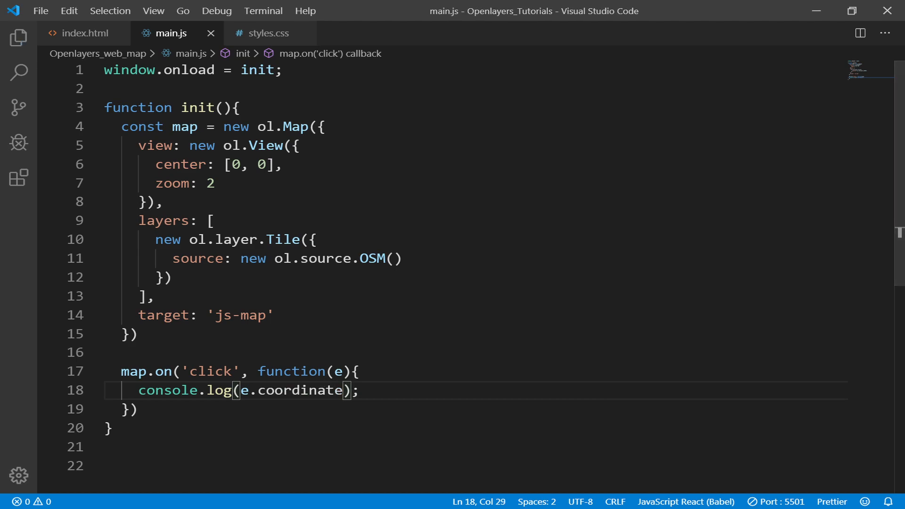
pyautogui.hotkey('alt', 'Tab')
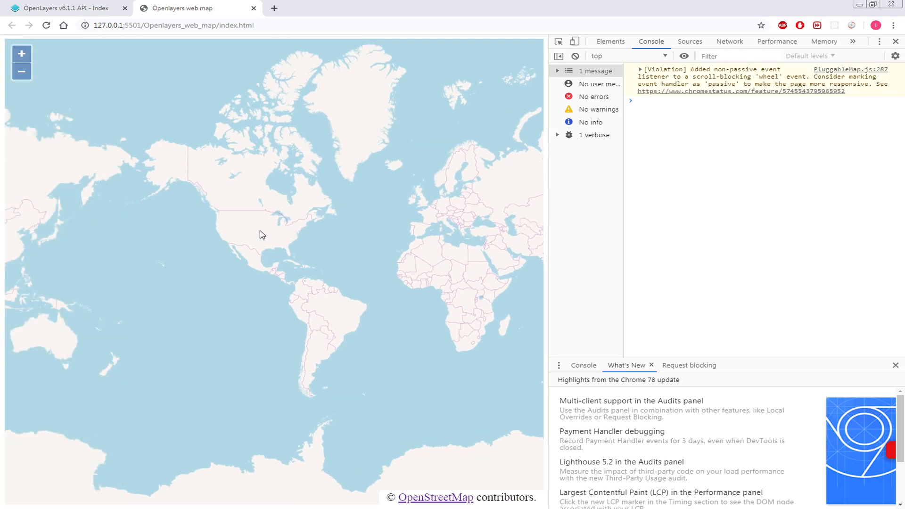
pyautogui.scroll(1, 298, 313)
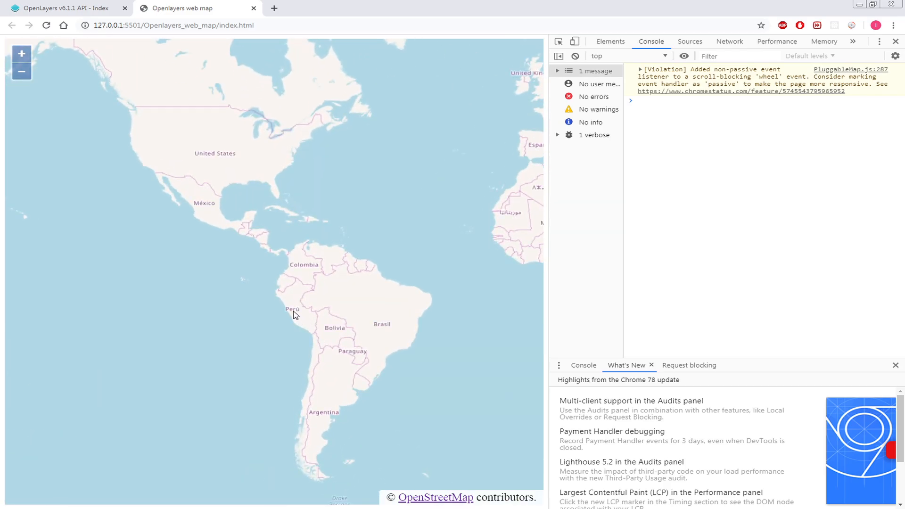
# Click on Peru and select the x value of the logged coordinate pair
pyautogui.click(295, 313)
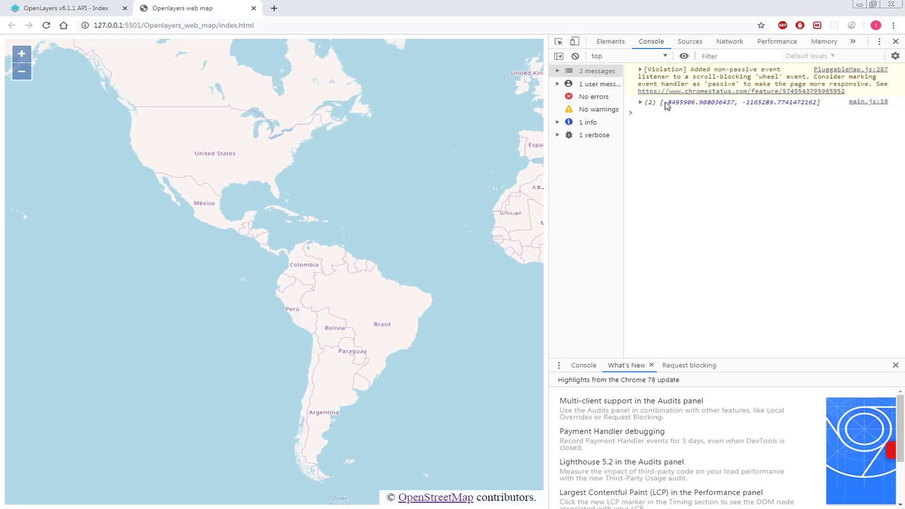
pyautogui.moveTo(663, 104); pyautogui.dragTo(736, 104)
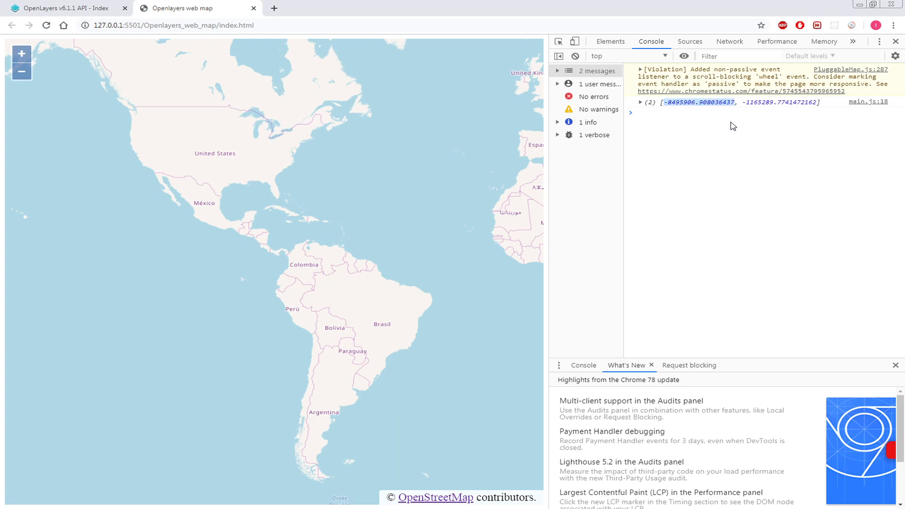
# Paste -8495906.908036437 as the first value of the view center in main.js
pyautogui.click(859, 6)
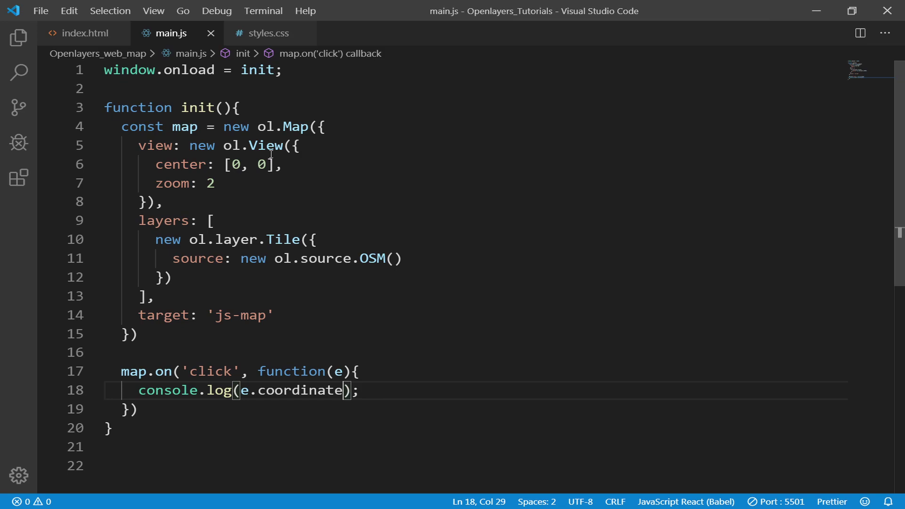
pyautogui.doubleClick(236, 164)
pyautogui.write('-8495906.908036437')
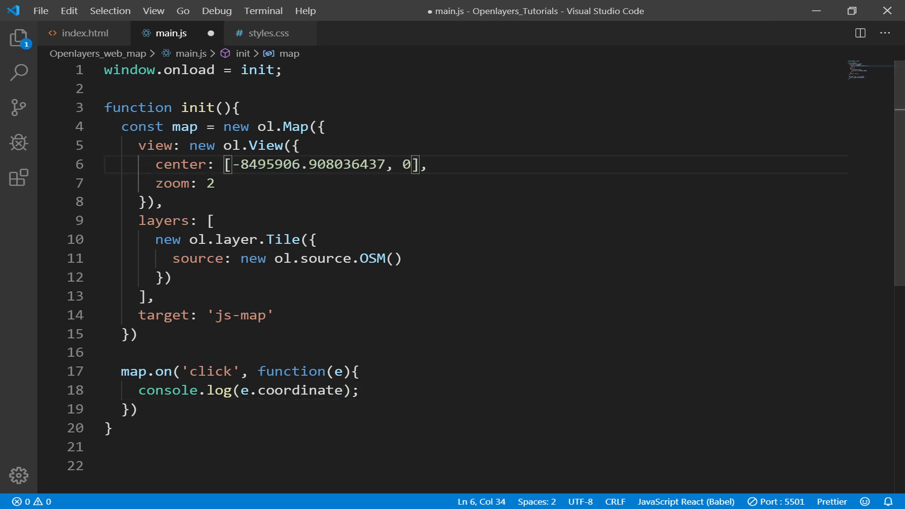
# Copy -1165289.7741472162 from the console as the second center value and save main.js
pyautogui.hotkey('alt', 'Tab')
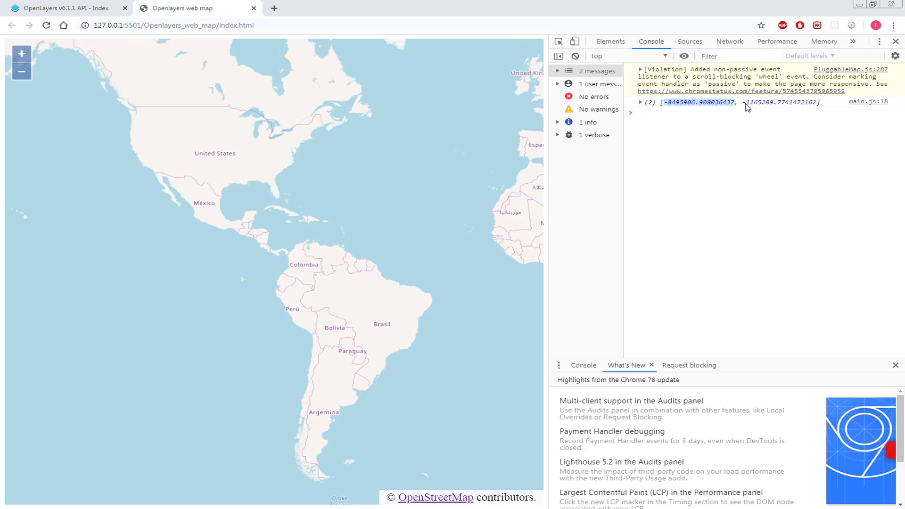
pyautogui.moveTo(743, 103); pyautogui.dragTo(818, 103)
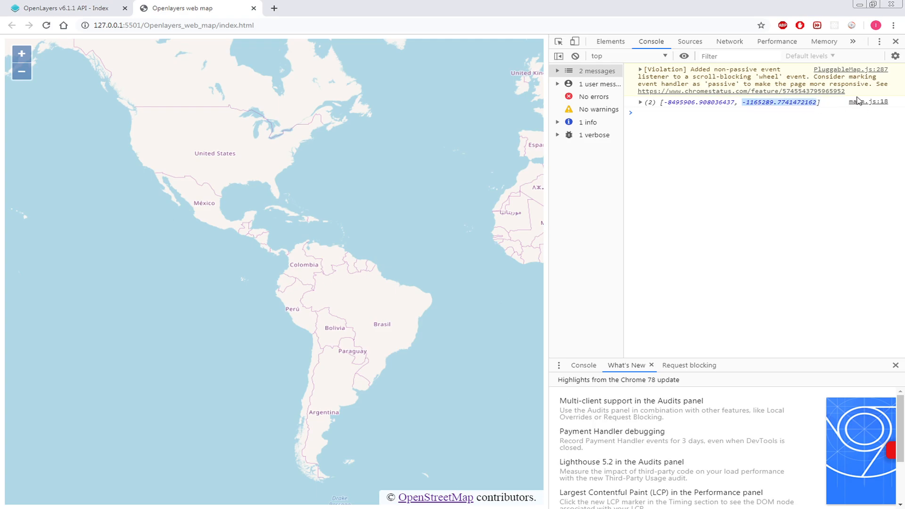
pyautogui.hotkey('ctrl', 'c')
pyautogui.hotkey('alt', 'Tab')
pyautogui.doubleClick(414, 164)
pyautogui.hotkey('ctrl', 'v')
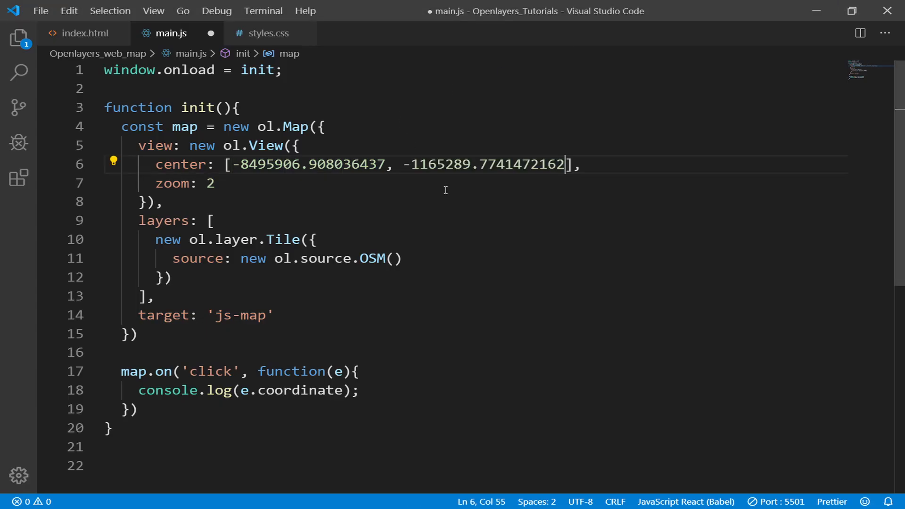
pyautogui.hotkey('ctrl', 's')
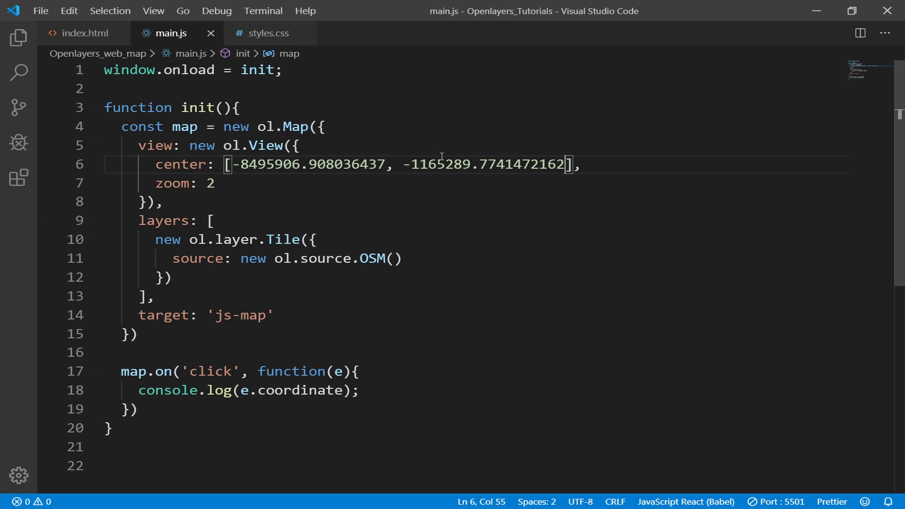
# Set zoom to 7, add maxZoom: 10 and minZoom: 4 to ol.View, and save main.js
pyautogui.click(228, 187)
pyautogui.hotkey('shift', 'Left')
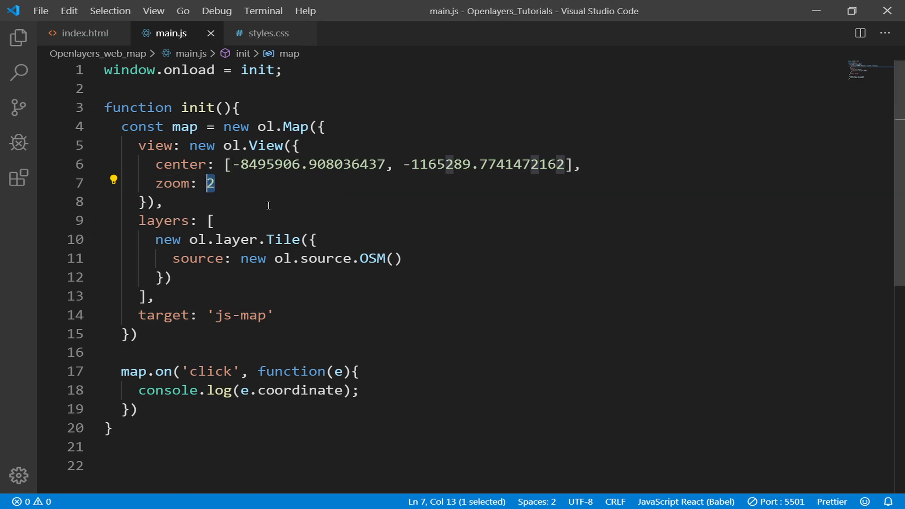
pyautogui.write('7,')
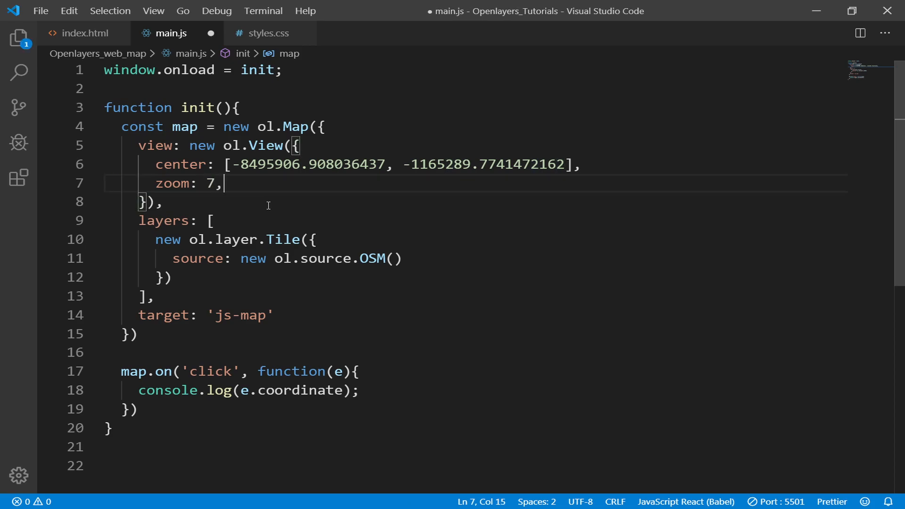
pyautogui.press('Return')
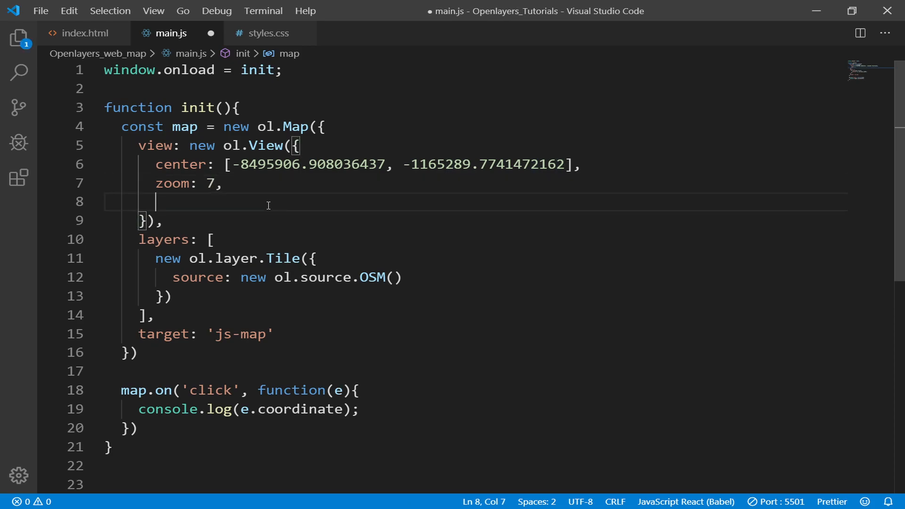
pyautogui.write('maxZoom')
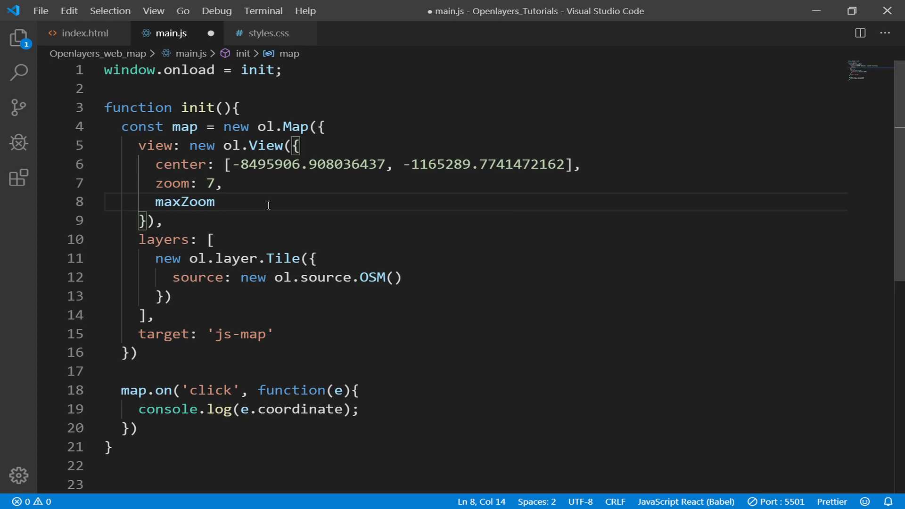
pyautogui.write(': 10')
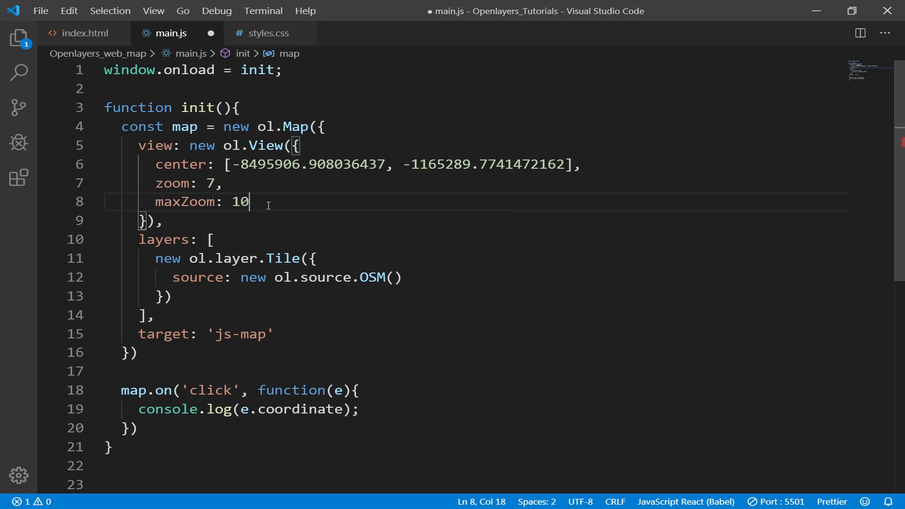
pyautogui.write(',')
pyautogui.press('Return')
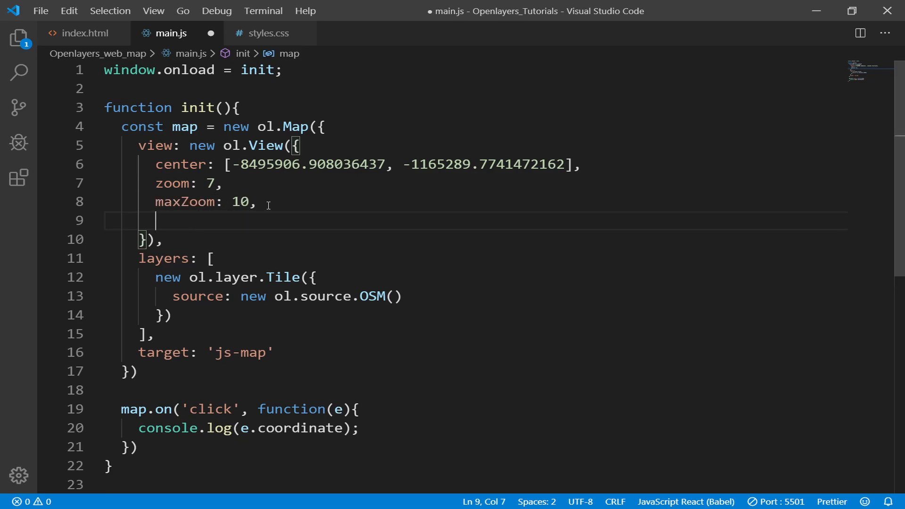
pyautogui.write('minzo')
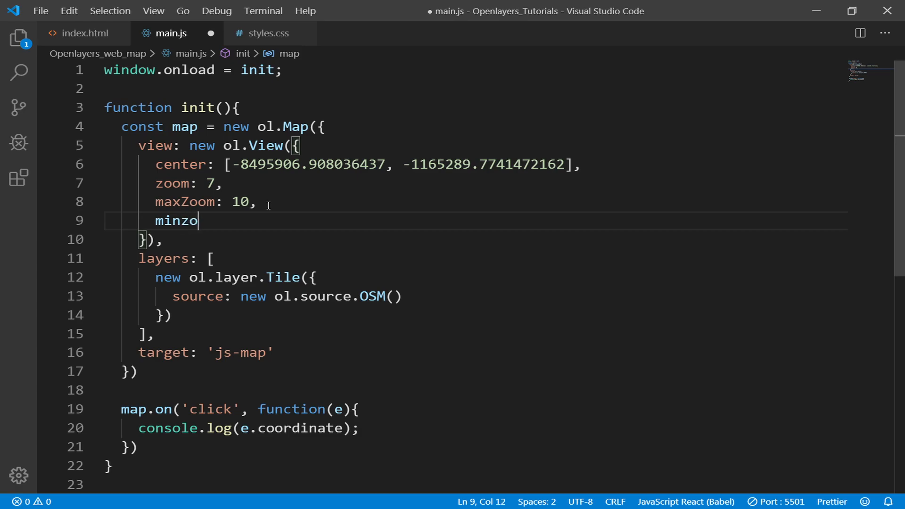
pyautogui.write('o')
pyautogui.press('BackSpace')
pyautogui.press('BackSpace')
pyautogui.press('BackSpace')
pyautogui.write('Zoom')
pyautogui.write(': 4')
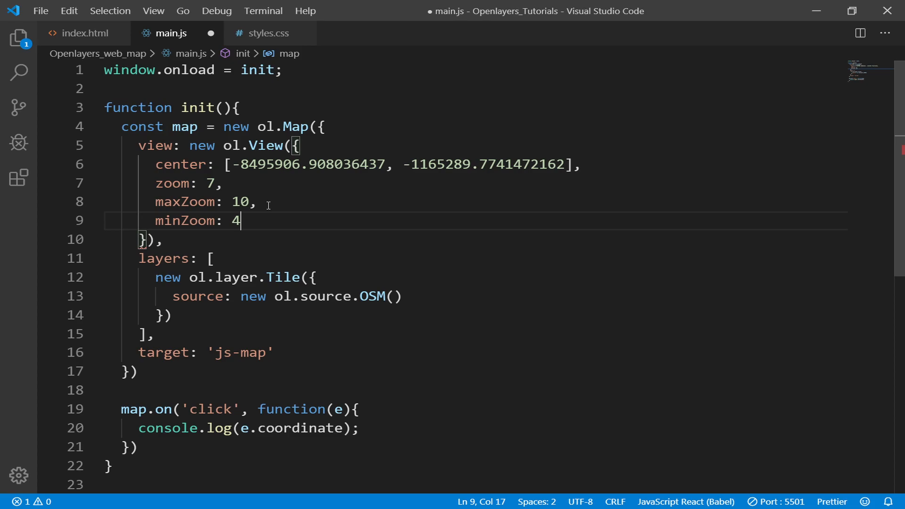
pyautogui.hotkey('ctrl', 's')
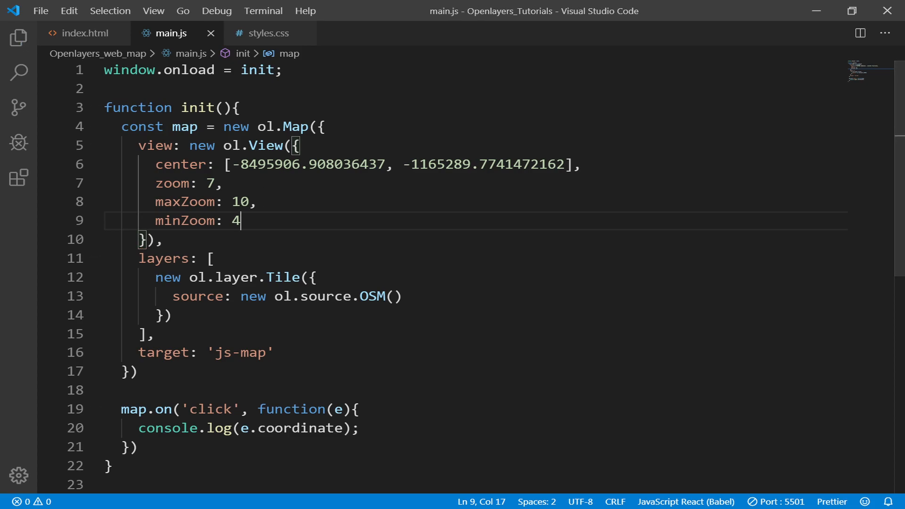
pyautogui.hotkey('alt', 'Tab')
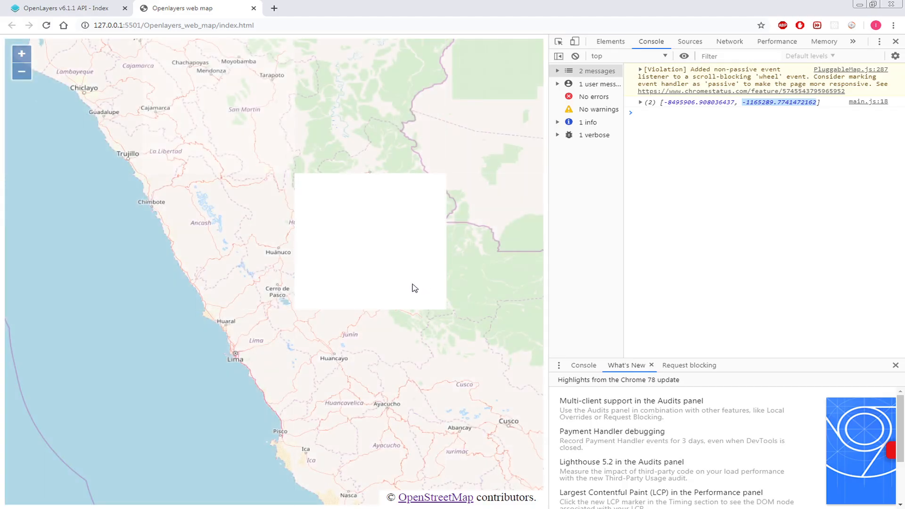
pyautogui.scroll(-1, 241, 338)
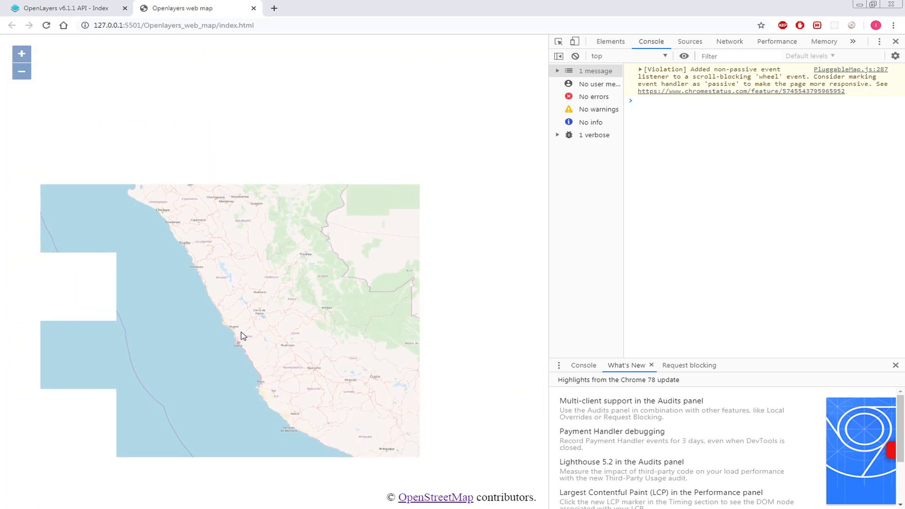
pyautogui.scroll(-2, 244, 338)
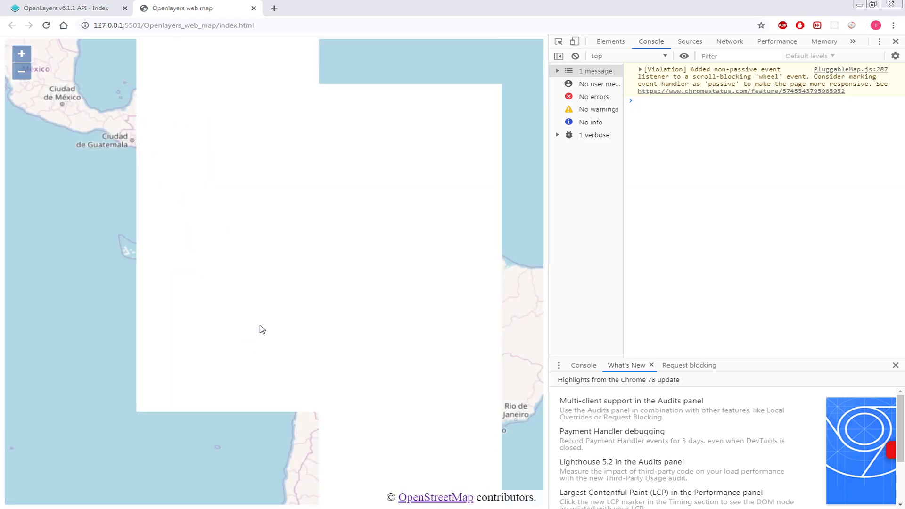
pyautogui.scroll(2, 251, 338)
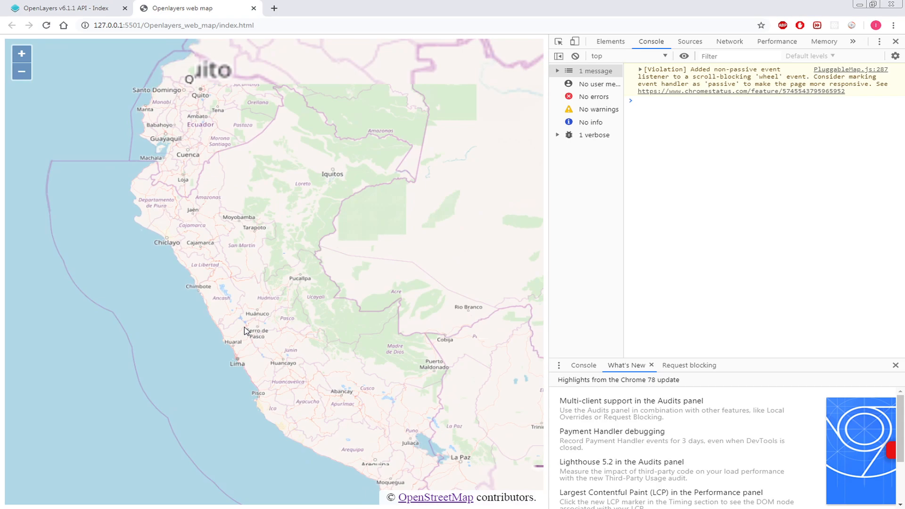
# Reload the page, close DevTools, and zoom in until the map stops at maxZoom
pyautogui.click(45, 26)
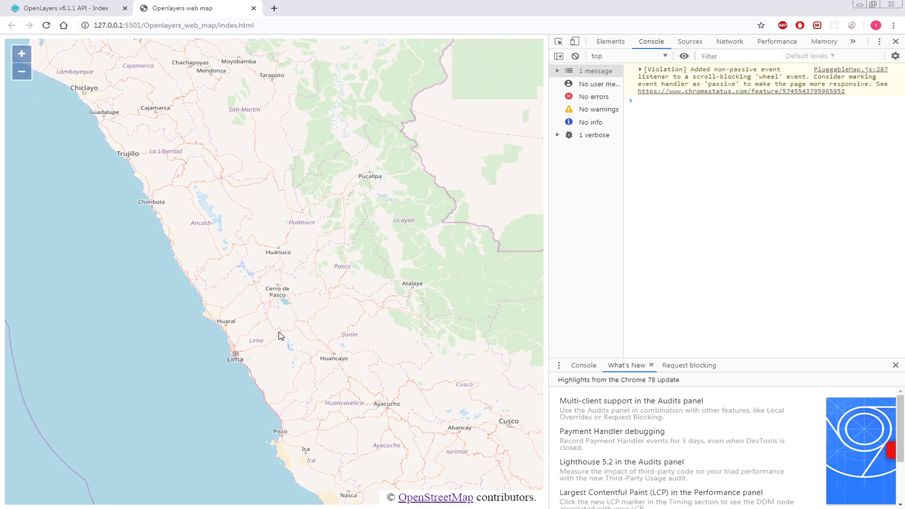
pyautogui.click(895, 41)
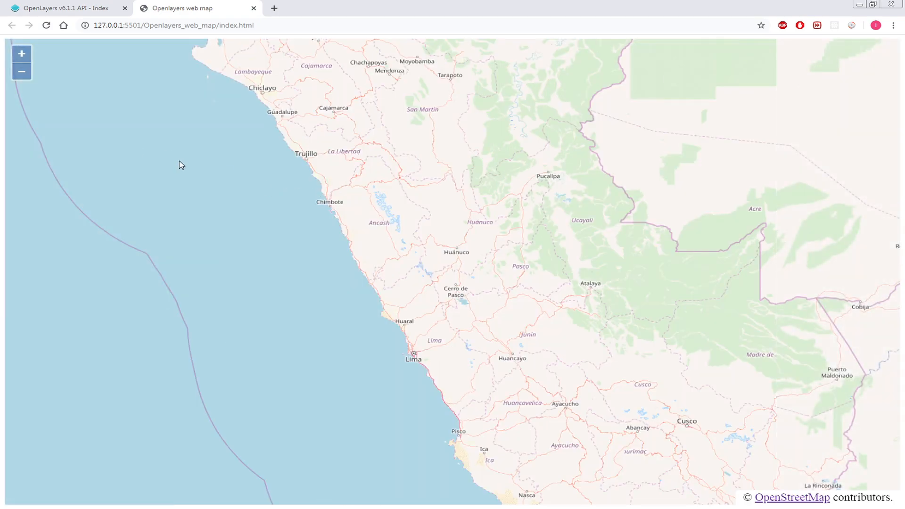
pyautogui.click(23, 56)
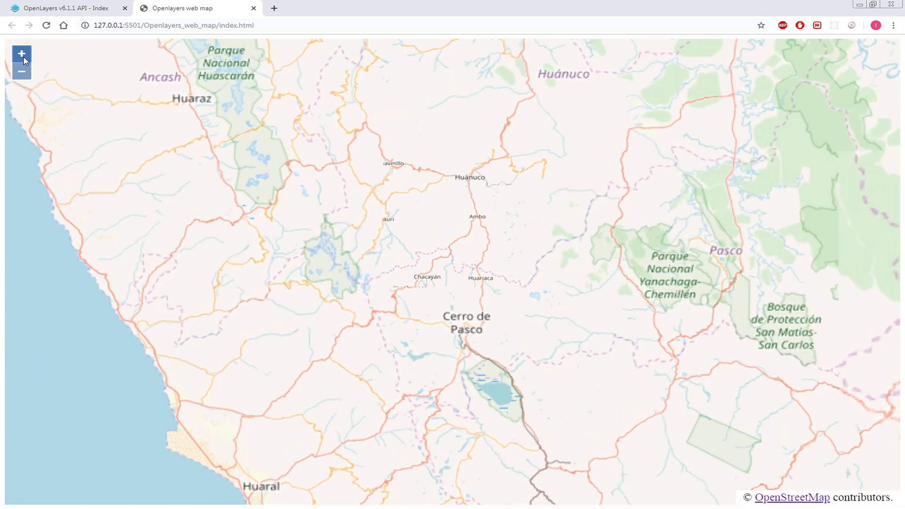
pyautogui.click(24, 56)
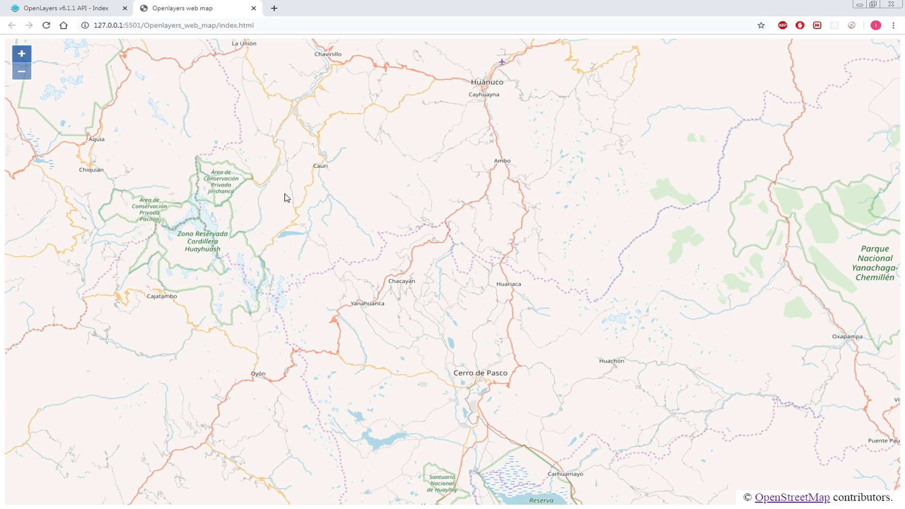
# Reload again and zoom out until the map stops at minZoom
pyautogui.click(46, 24)
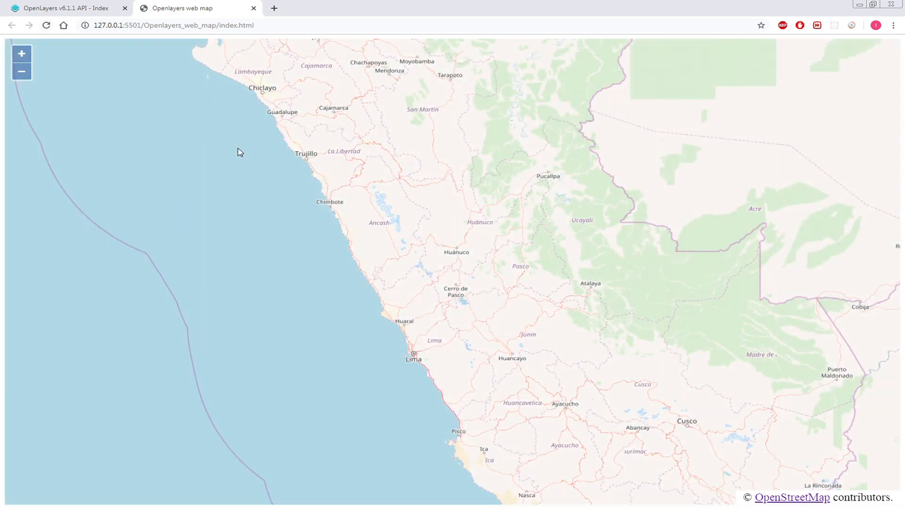
pyautogui.click(22, 75)
pyautogui.click(21, 75)
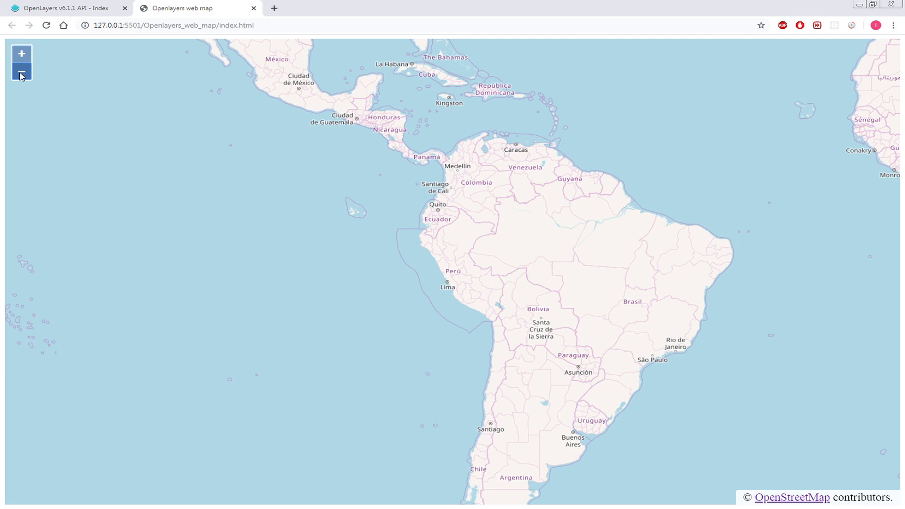
# Add rotation: 0.5 to the view, save main.js, and switch to the browser
pyautogui.hotkey('alt', 'Tab')
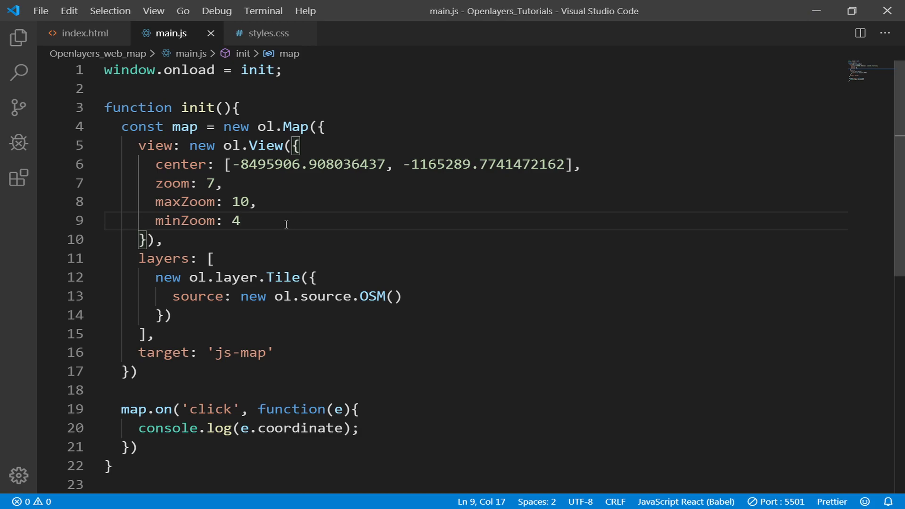
pyautogui.write(',')
pyautogui.press('Return')
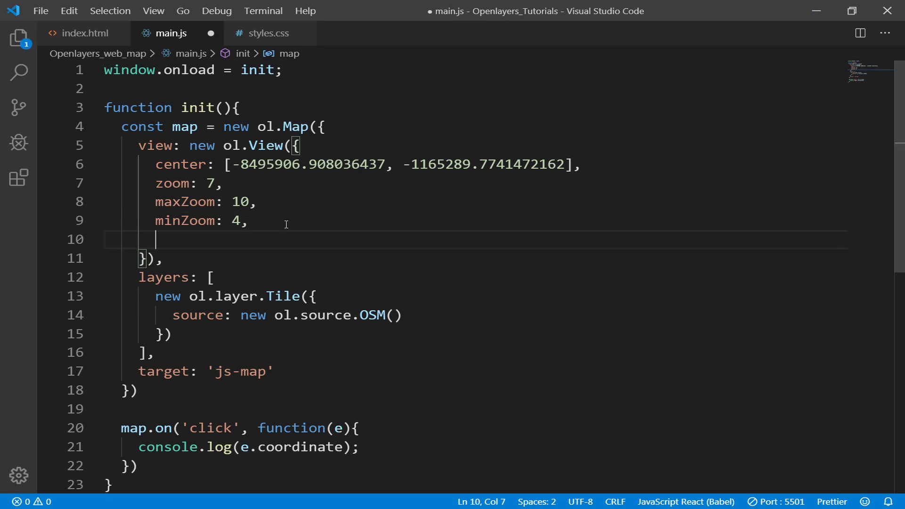
pyautogui.write('rotation')
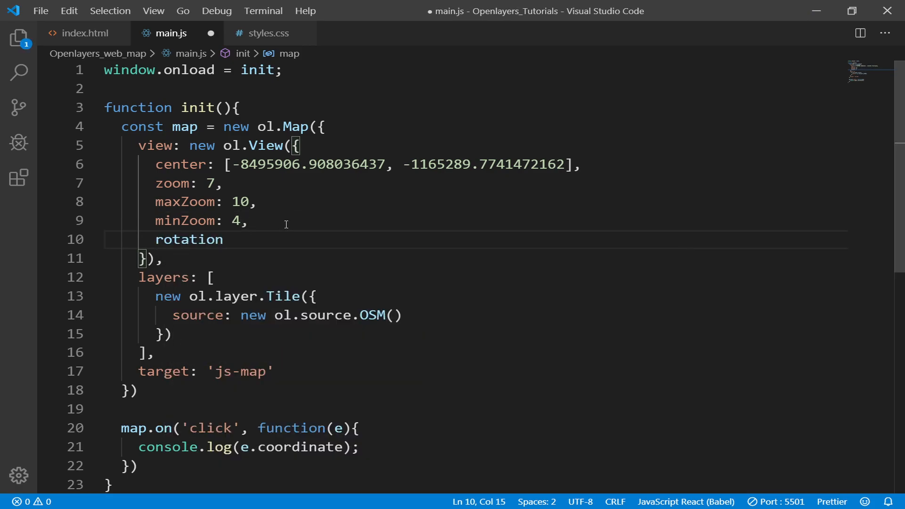
pyautogui.write(': 0')
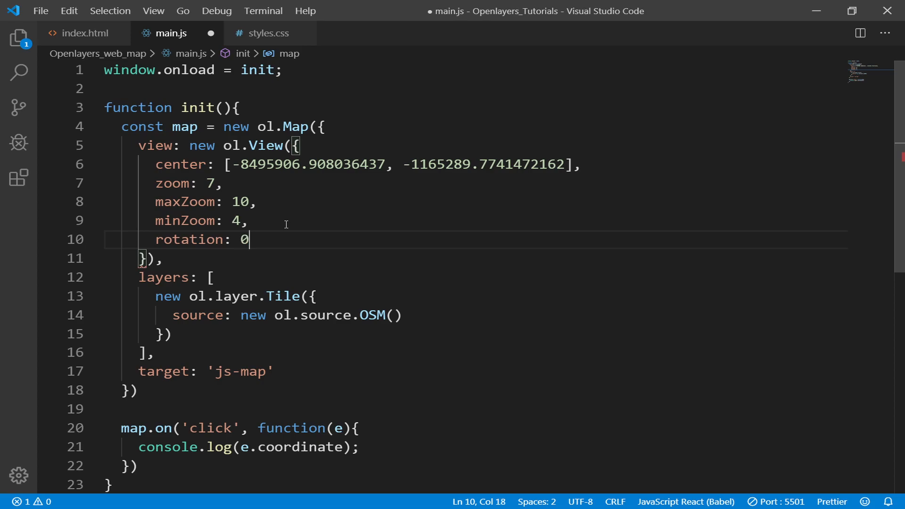
pyautogui.write('.5')
pyautogui.hotkey('ctrl', 's')
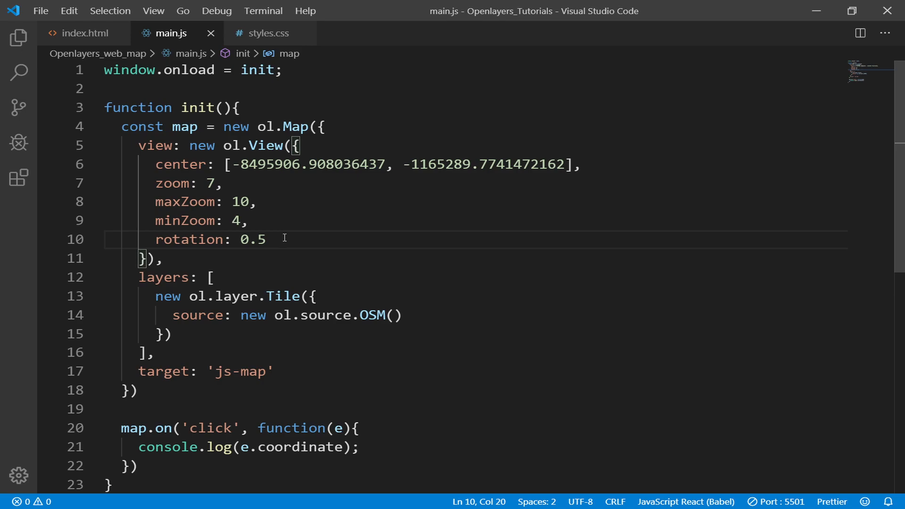
pyautogui.moveTo(285, 238); pyautogui.dragTo(224, 240)
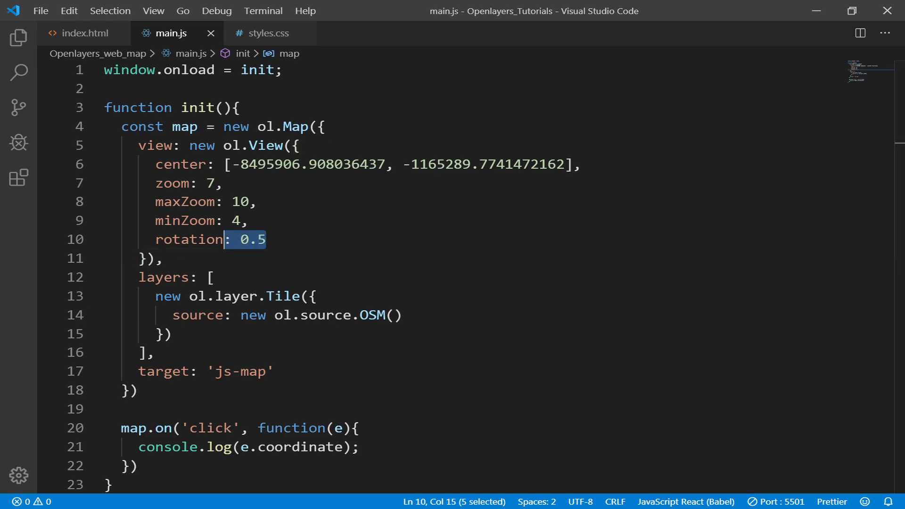
pyautogui.hotkey('alt', 'Tab')
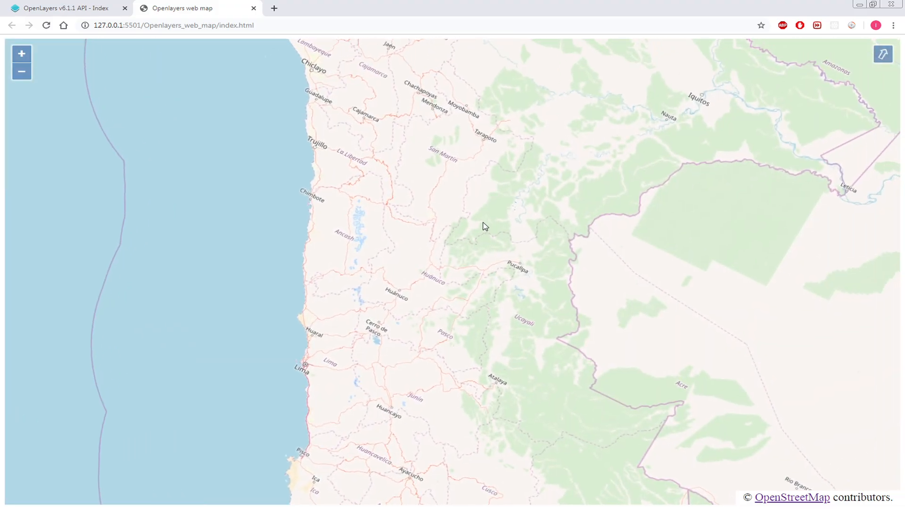
# Pan the rotated Peru map and reset its rotation back to north
pyautogui.moveTo(663, 167); pyautogui.dragTo(557, 190)
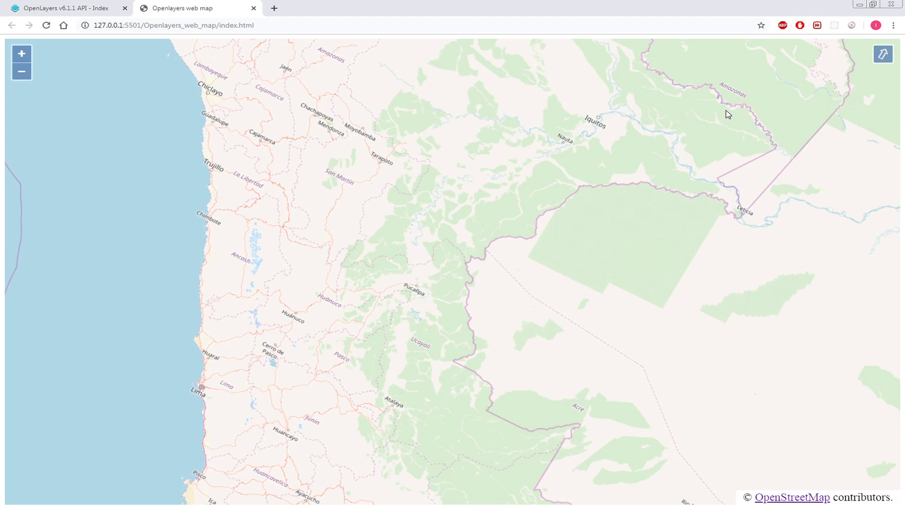
pyautogui.click(882, 54)
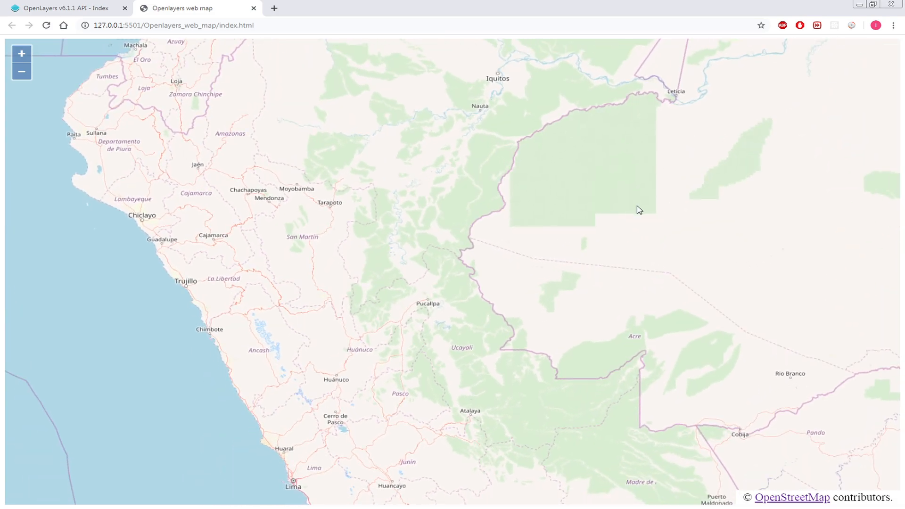
pyautogui.scroll(-3, 638, 209)
pyautogui.click(859, 4)
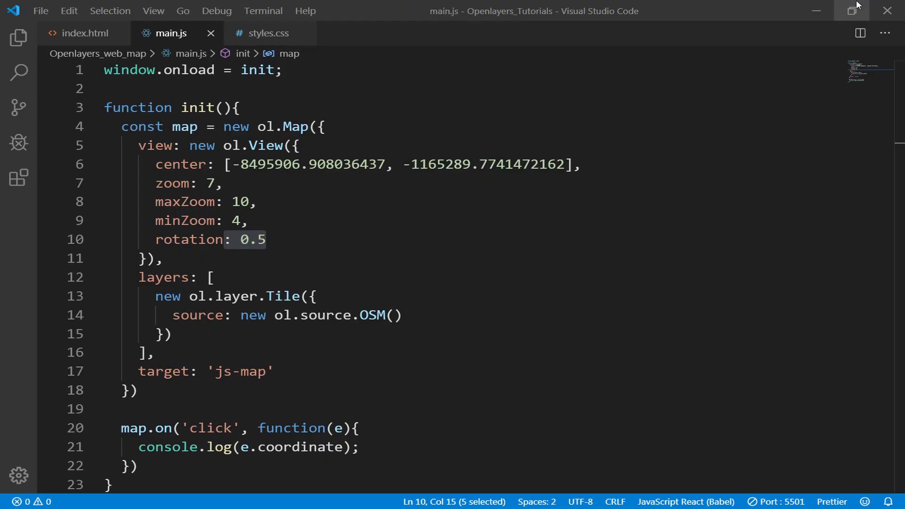
# Review the full view configuration block in main.js, then return to the browser
pyautogui.click(267, 240)
pyautogui.moveTo(139, 145)
pyautogui.mouseDown()
pyautogui.moveTo(190, 146)
pyautogui.moveTo(225, 254)
pyautogui.mouseUp()
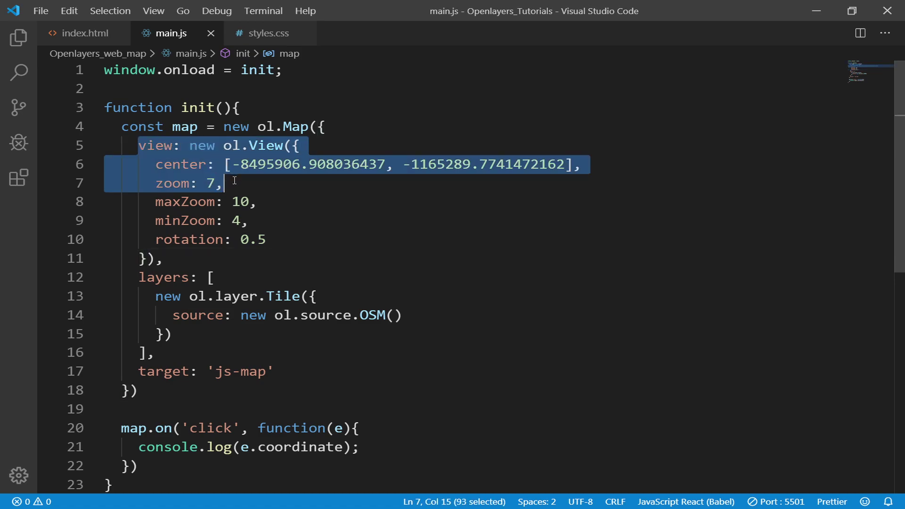
pyautogui.click(225, 239)
pyautogui.hotkey('alt', 'Tab')
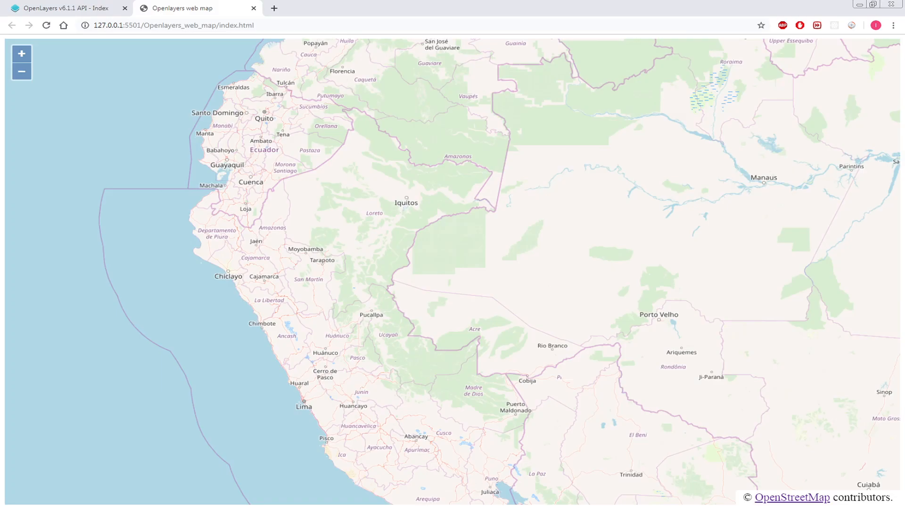
# Find and load the ol/View page in the OpenLayers API documentation
pyautogui.click(67, 7)
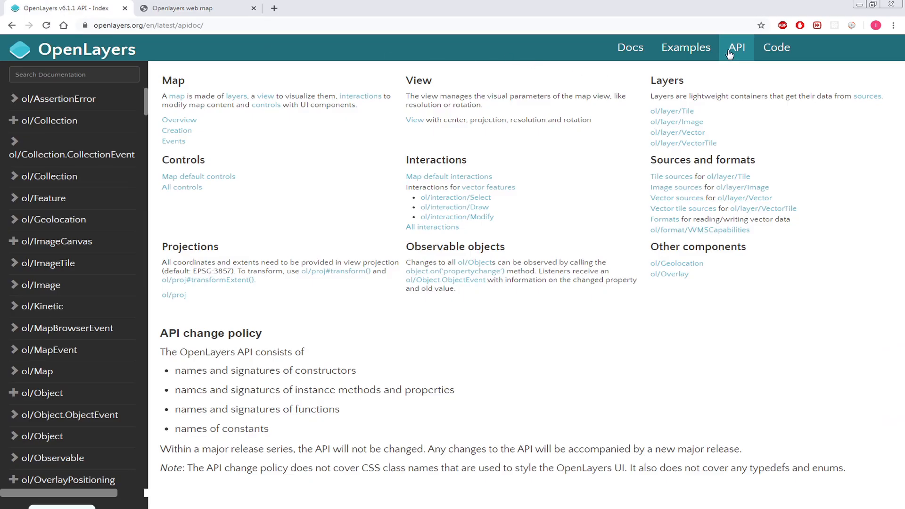
pyautogui.click(75, 73)
pyautogui.write('ol')
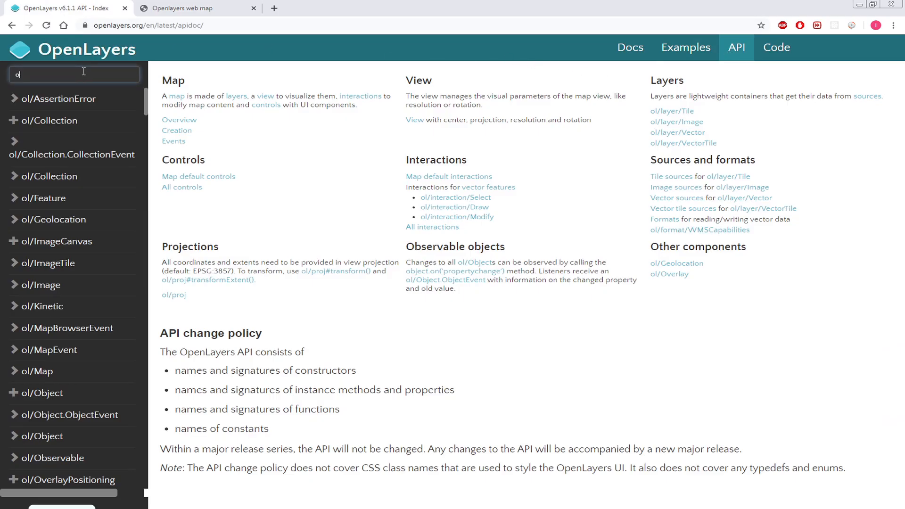
pyautogui.write('/view')
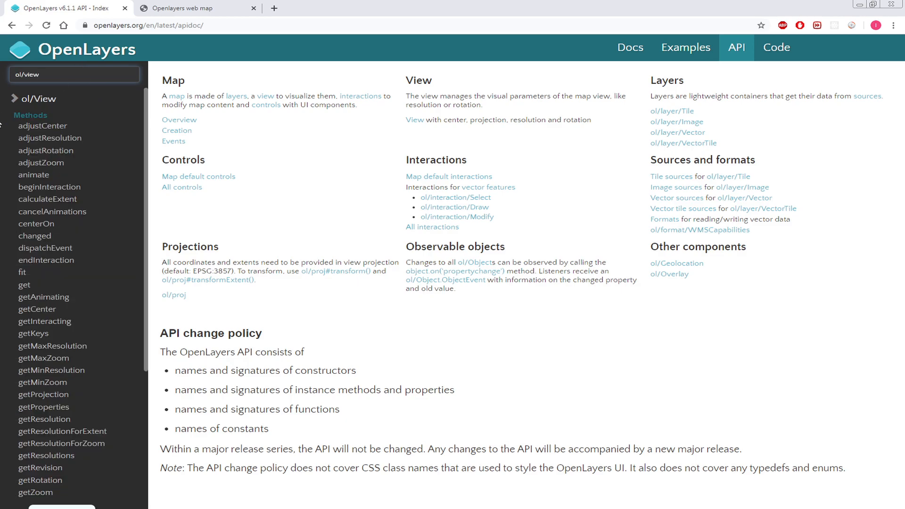
pyautogui.click(39, 99)
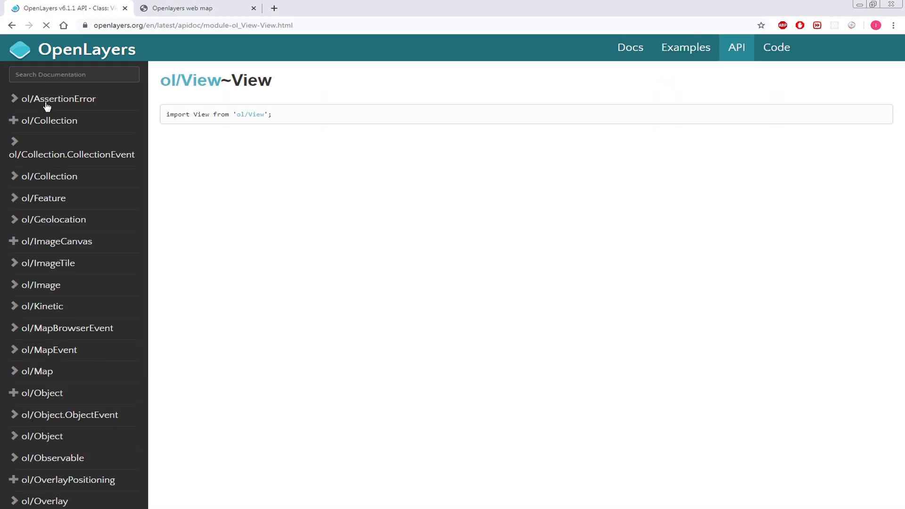
pyautogui.scroll(-5, 298, 291)
pyautogui.scroll(-3, 299, 291)
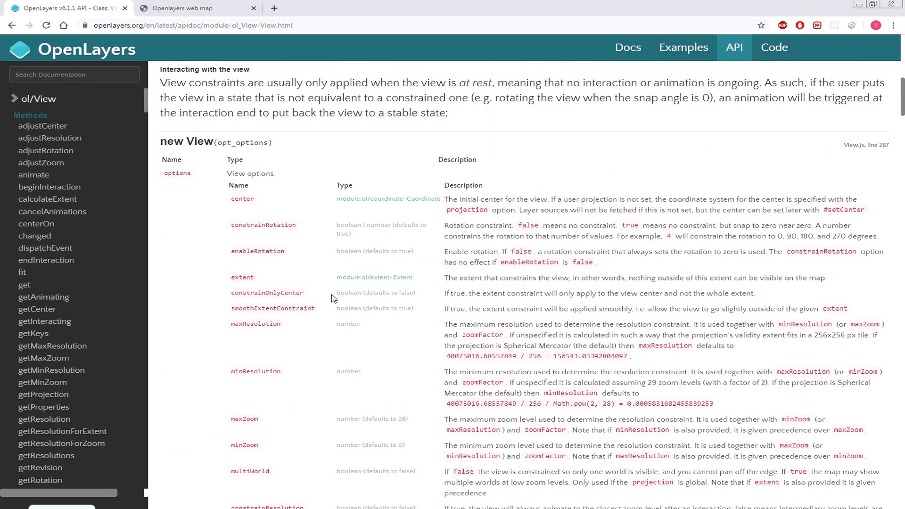
# Review the View options center, maxZoom, projection and extent, then return to the rotation line in main.js
pyautogui.doubleClick(243, 199)
pyautogui.scroll(-3, 276, 249)
pyautogui.scroll(-3, 277, 249)
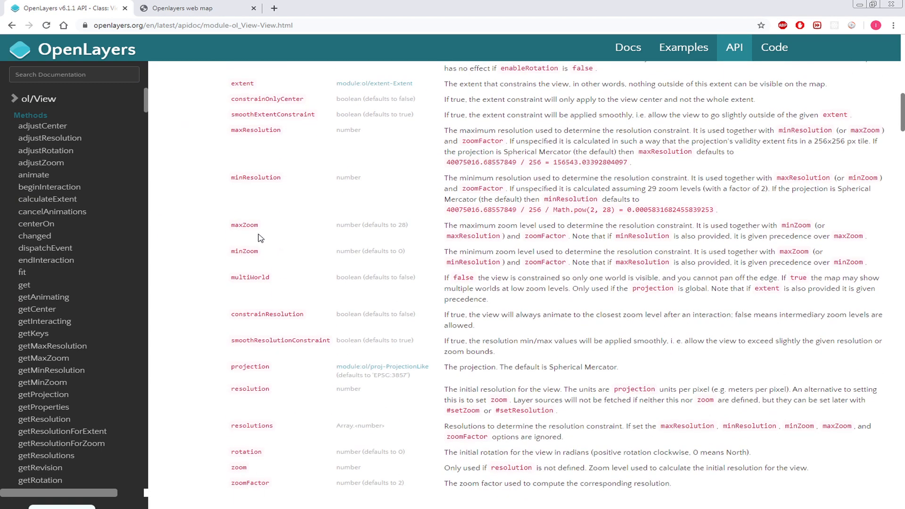
pyautogui.doubleClick(244, 225)
pyautogui.click(280, 251)
pyautogui.scroll(-2, 280, 251)
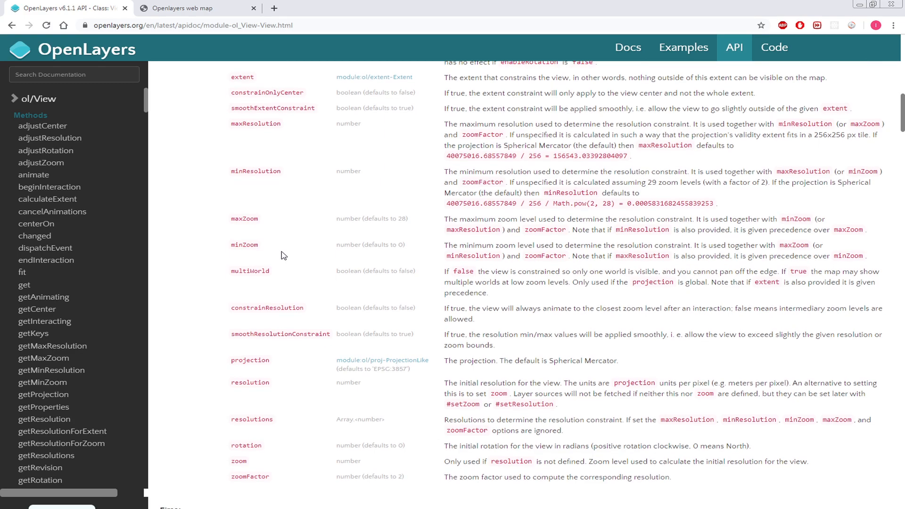
pyautogui.scroll(2, 282, 254)
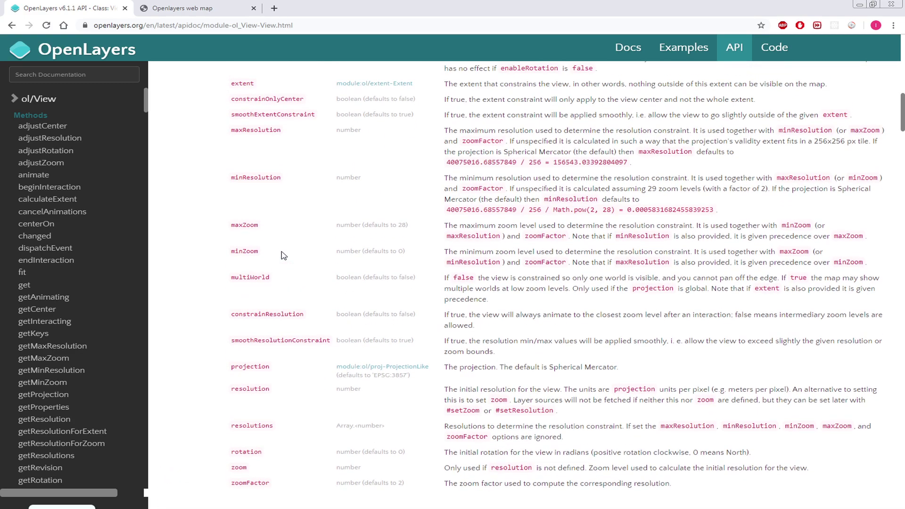
pyautogui.doubleClick(252, 369)
pyautogui.scroll(2, 258, 350)
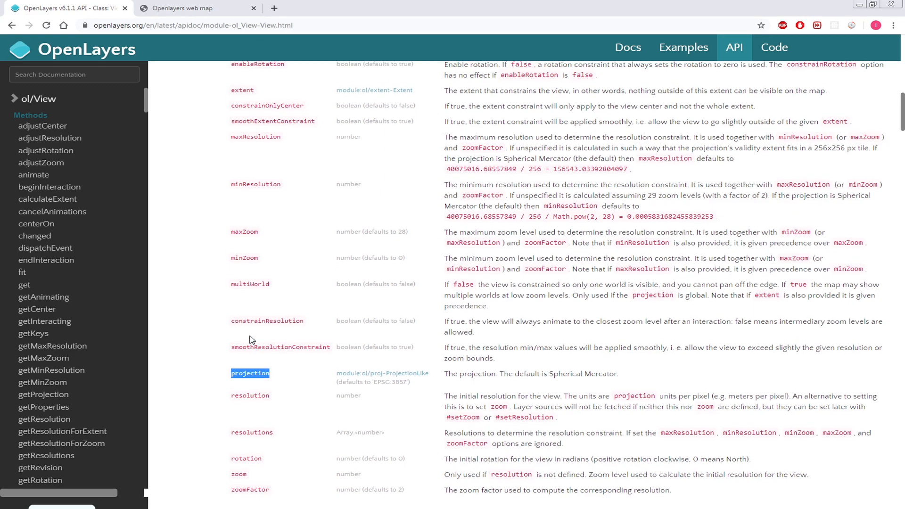
pyautogui.scroll(2, 258, 339)
pyautogui.doubleClick(244, 180)
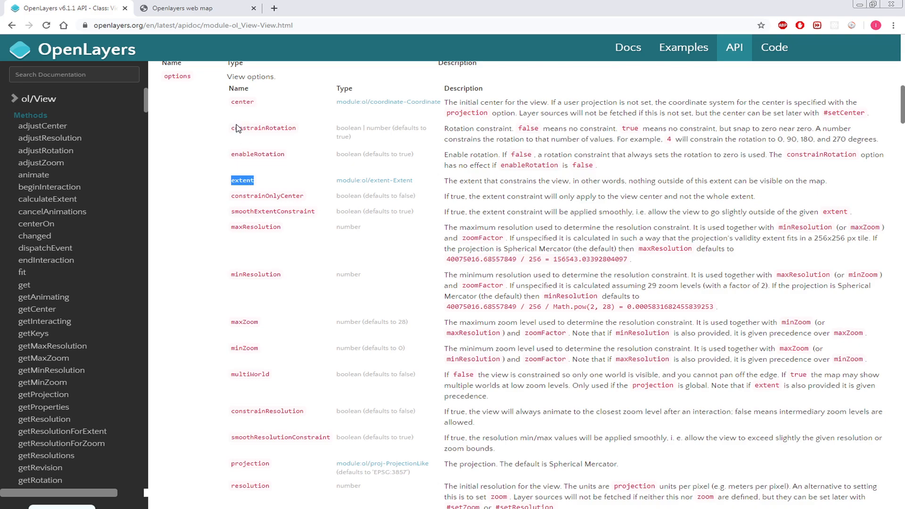
pyautogui.scroll(-1, 251, 335)
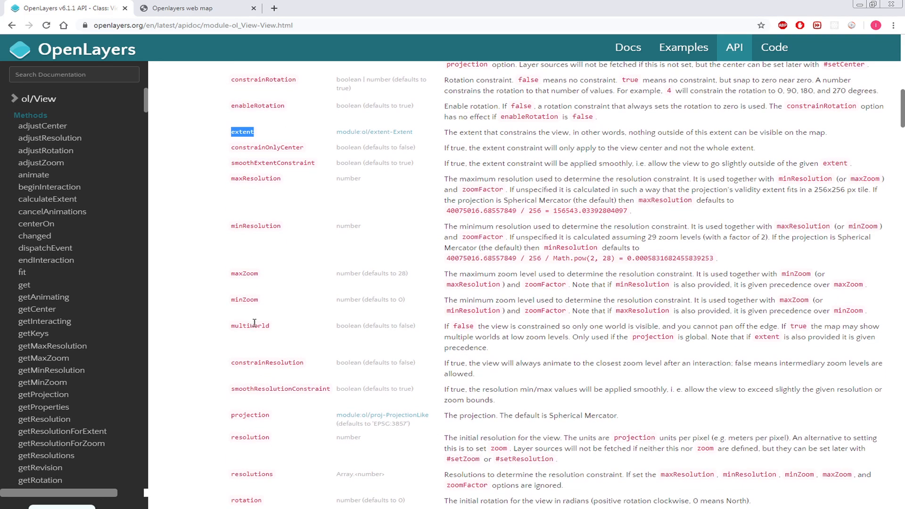
pyautogui.hotkey('alt', 'Tab')
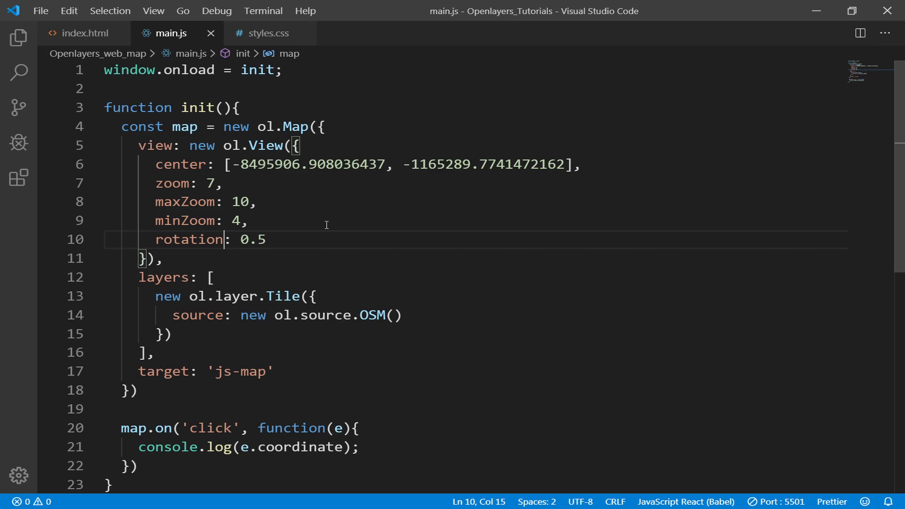
pyautogui.click(327, 233)
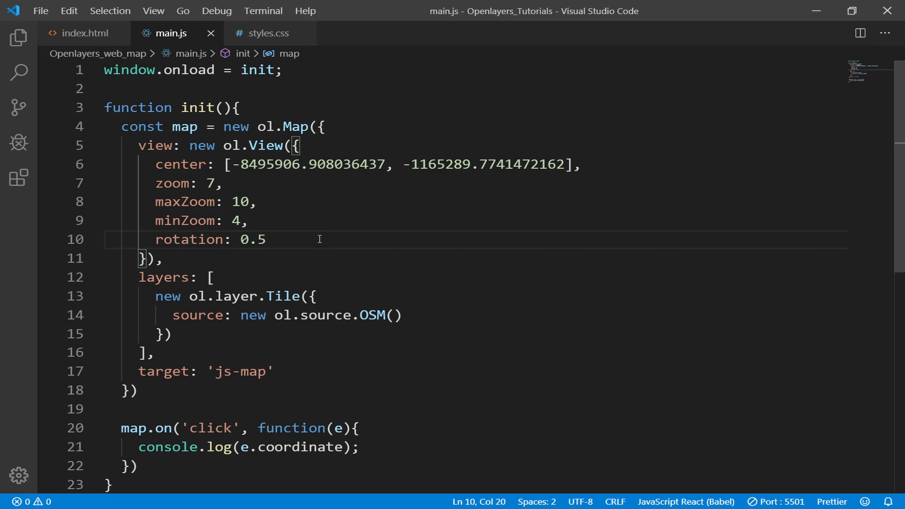